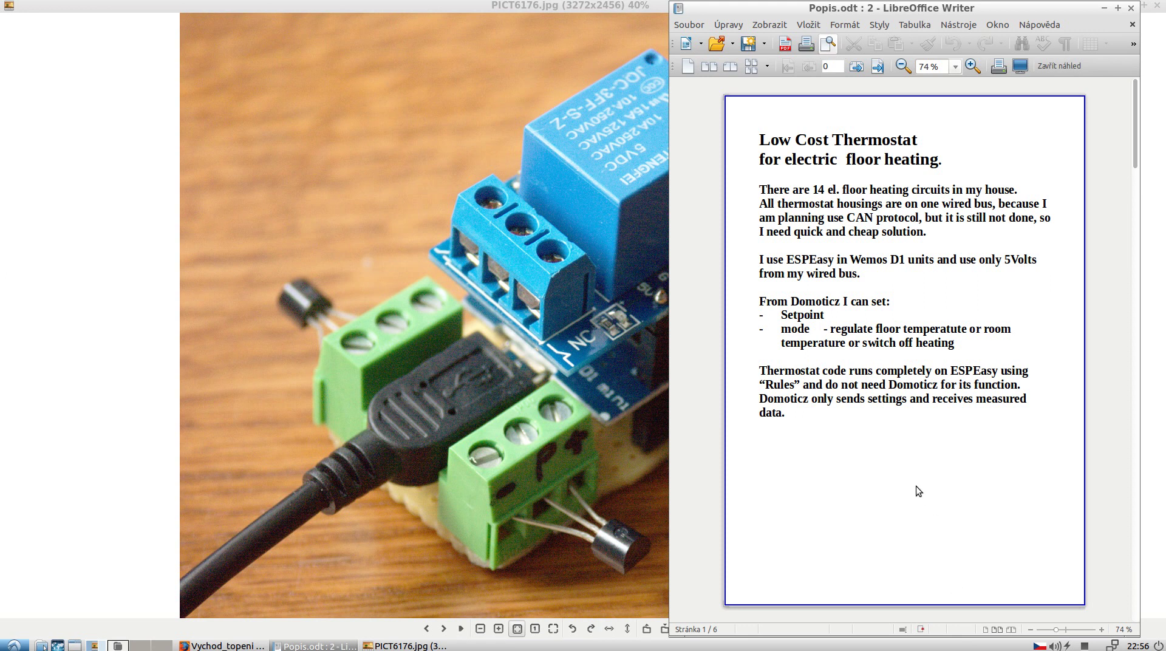
Step: Read the thermostat description's hardware and software pages and view the photos of both hardware versions
{"action": "scroll", "coordinate": [916, 492], "scroll_direction": "down", "scroll_amount": 3}
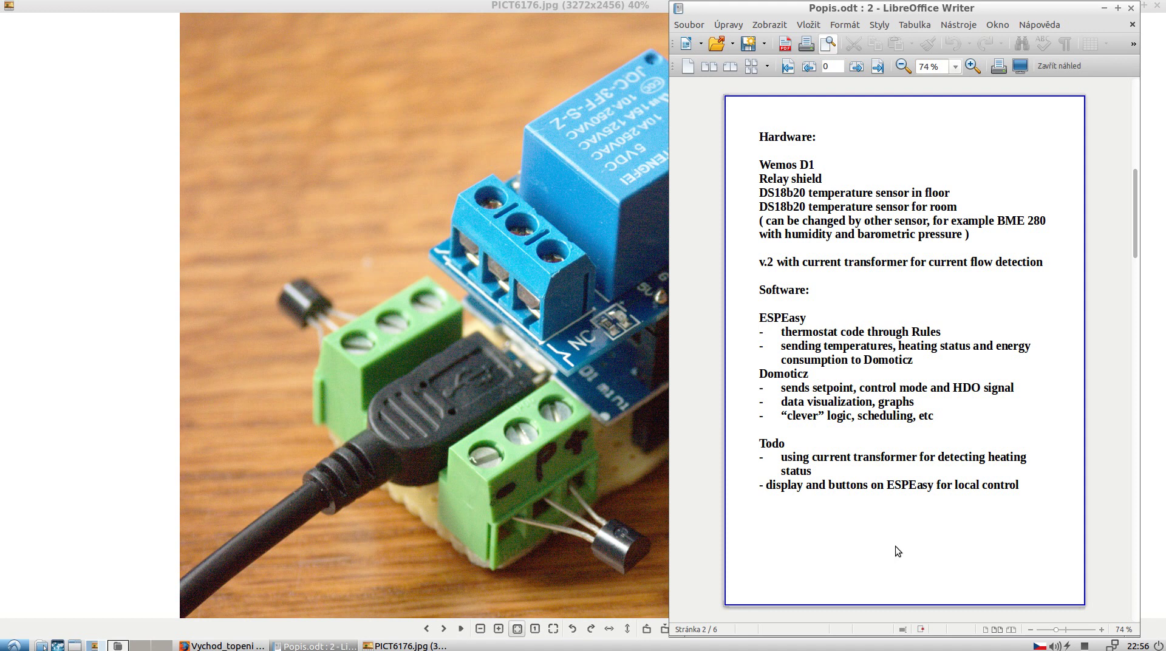
{"action": "left_click", "coordinate": [129, 372]}
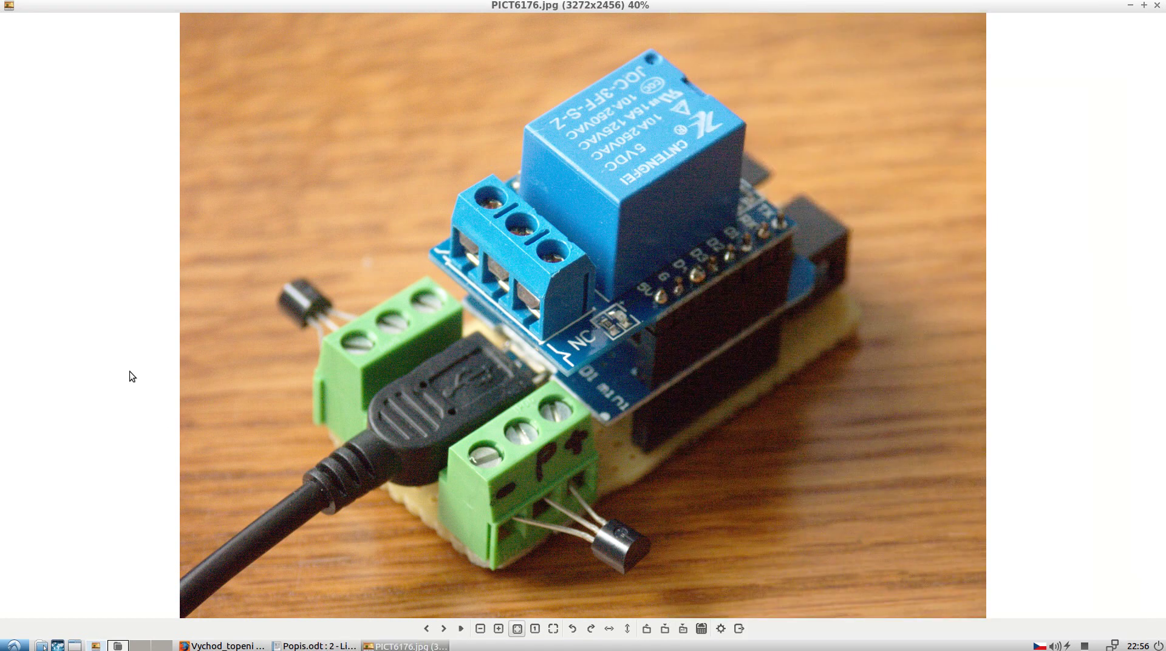
{"action": "key", "text": "Right"}
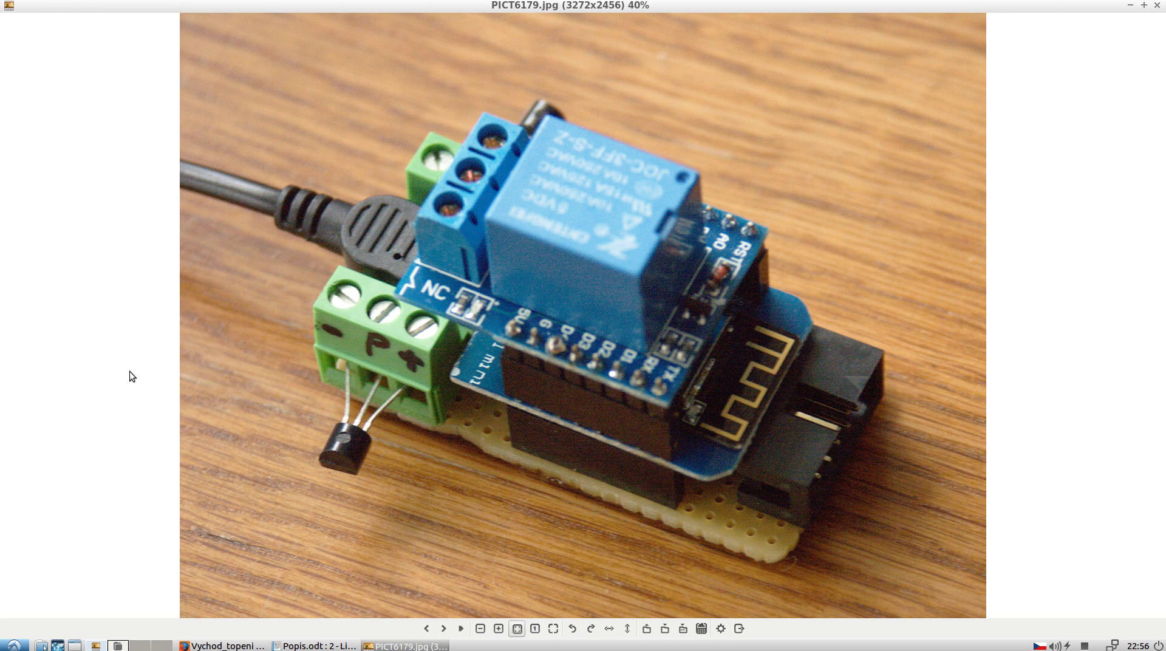
{"action": "key", "text": "Right"}
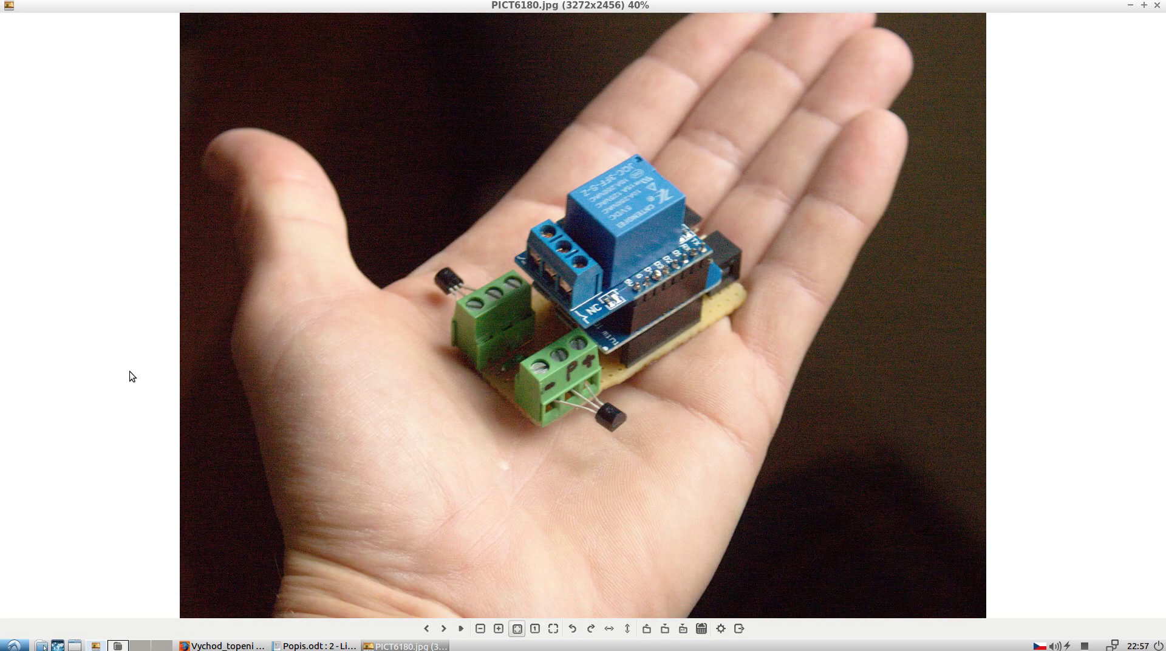
{"action": "key", "text": "Right"}
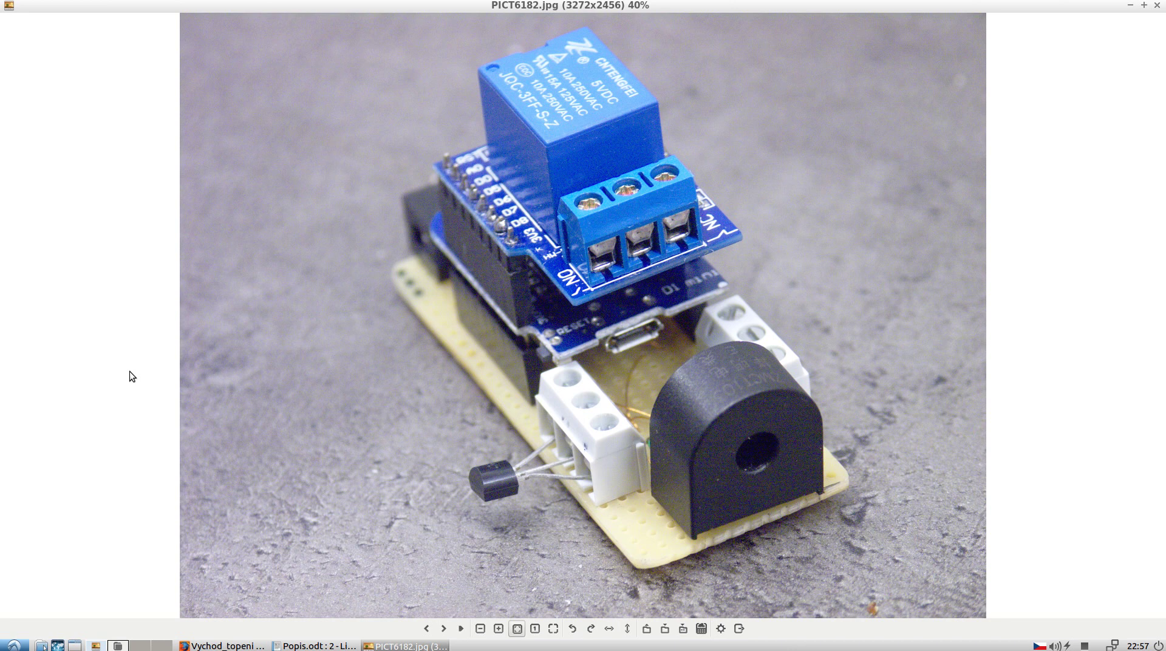
{"action": "key", "text": "Right"}
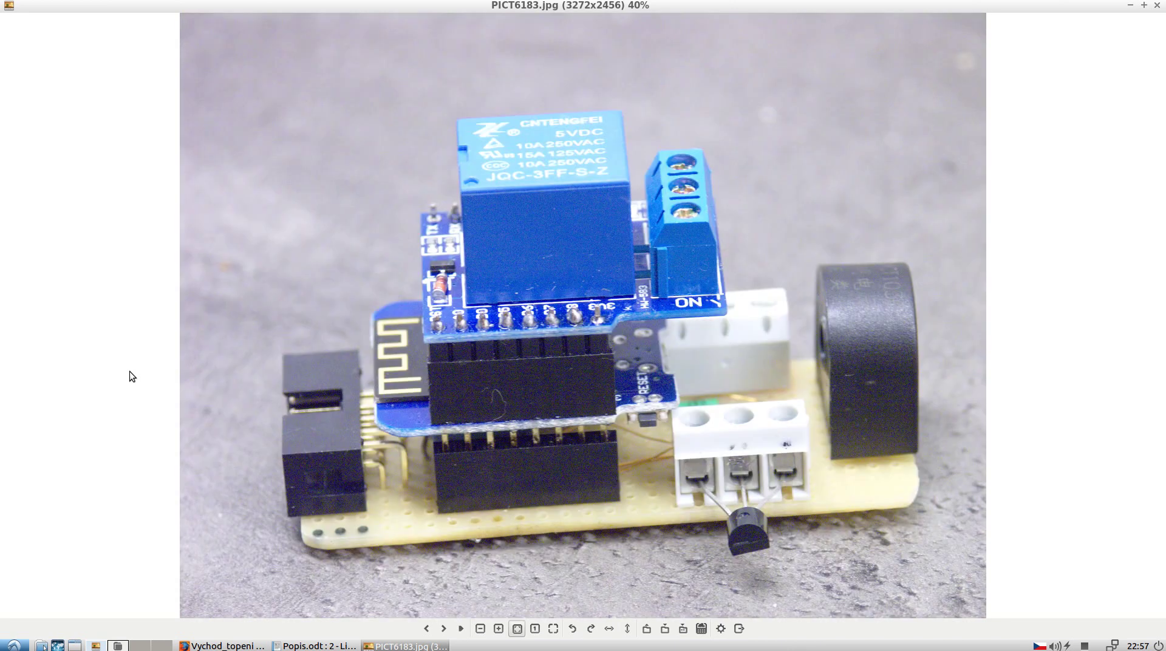
{"action": "left_click", "coordinate": [311, 646]}
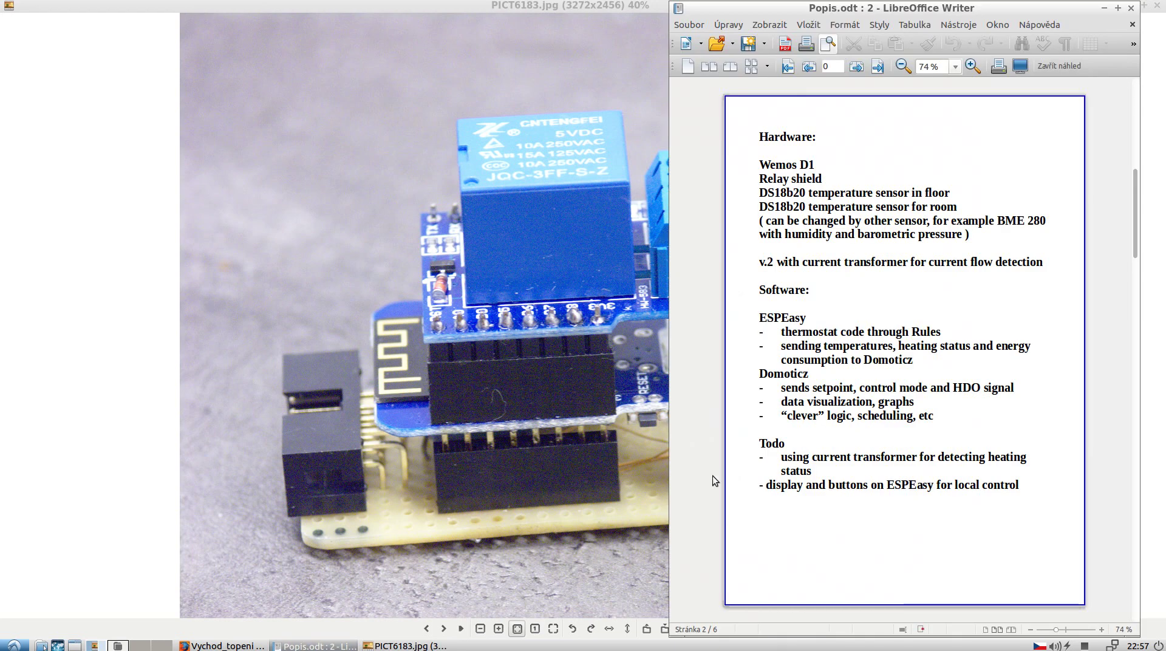
{"action": "scroll", "coordinate": [712, 475], "scroll_direction": "down", "scroll_amount": 1}
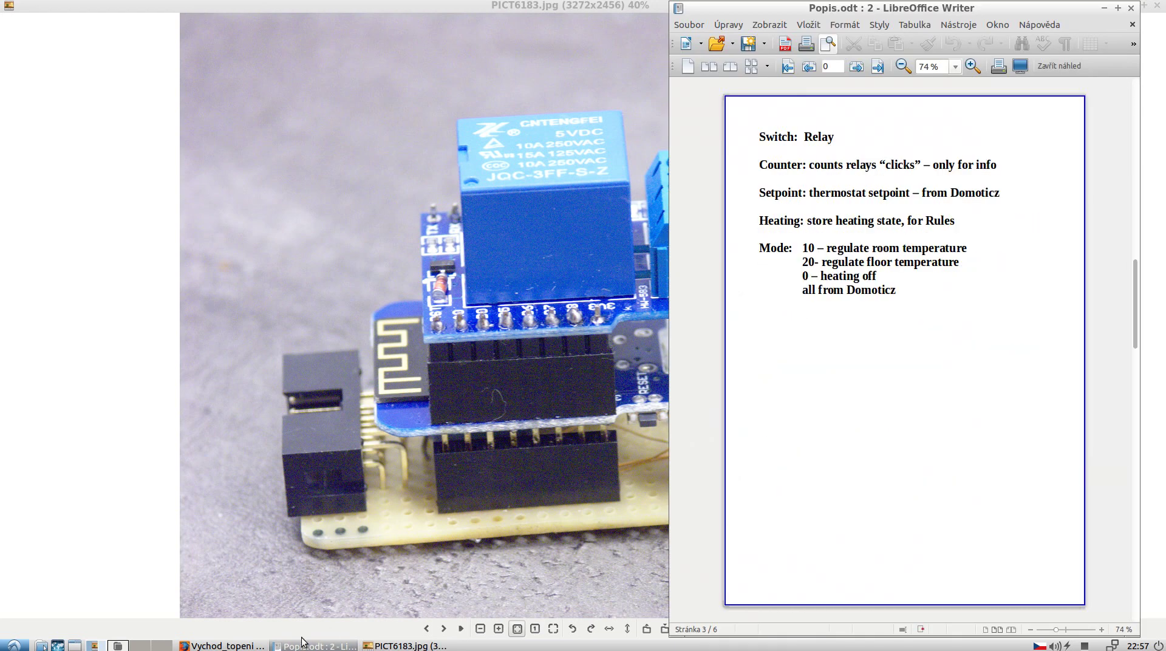
Step: Examine both pages of the ESP Easy device list alongside the description's explanations of the variables, modes and HDO
{"action": "left_click", "coordinate": [254, 645]}
{"action": "left_click", "coordinate": [307, 645]}
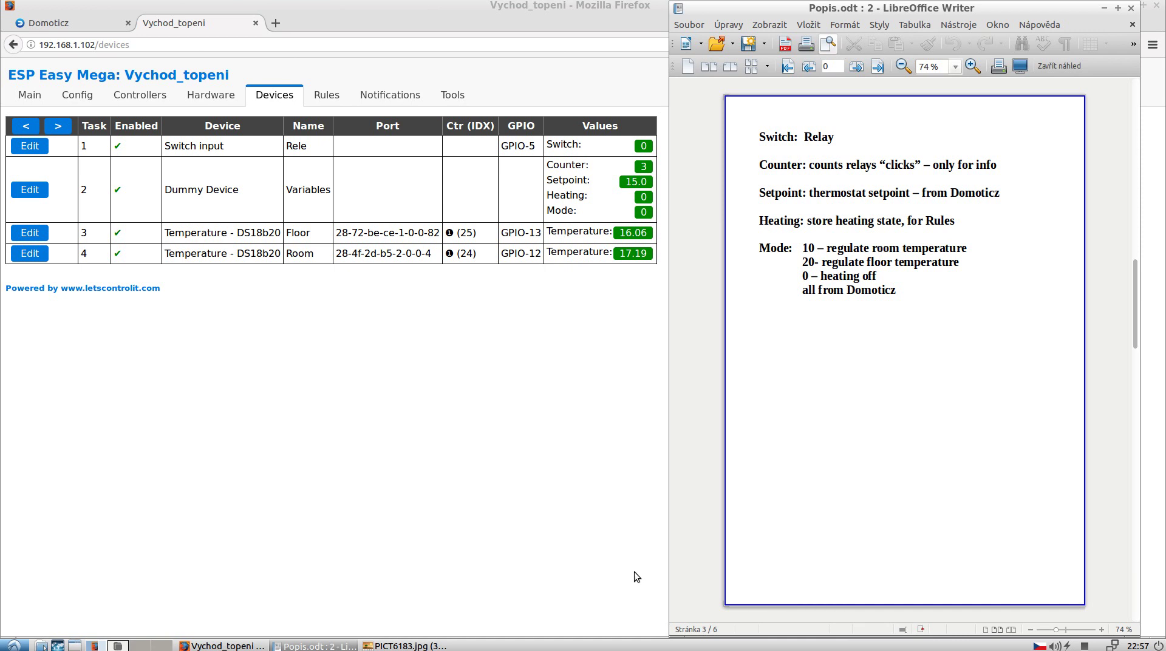
{"action": "left_click", "coordinate": [58, 126]}
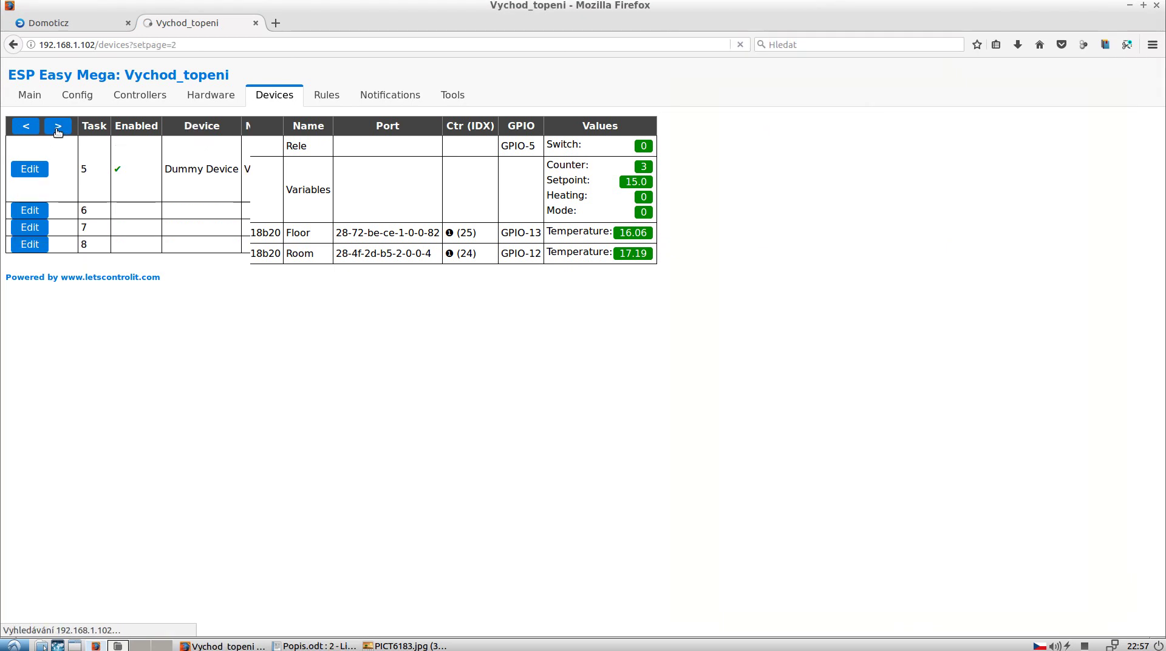
{"action": "left_click", "coordinate": [298, 645]}
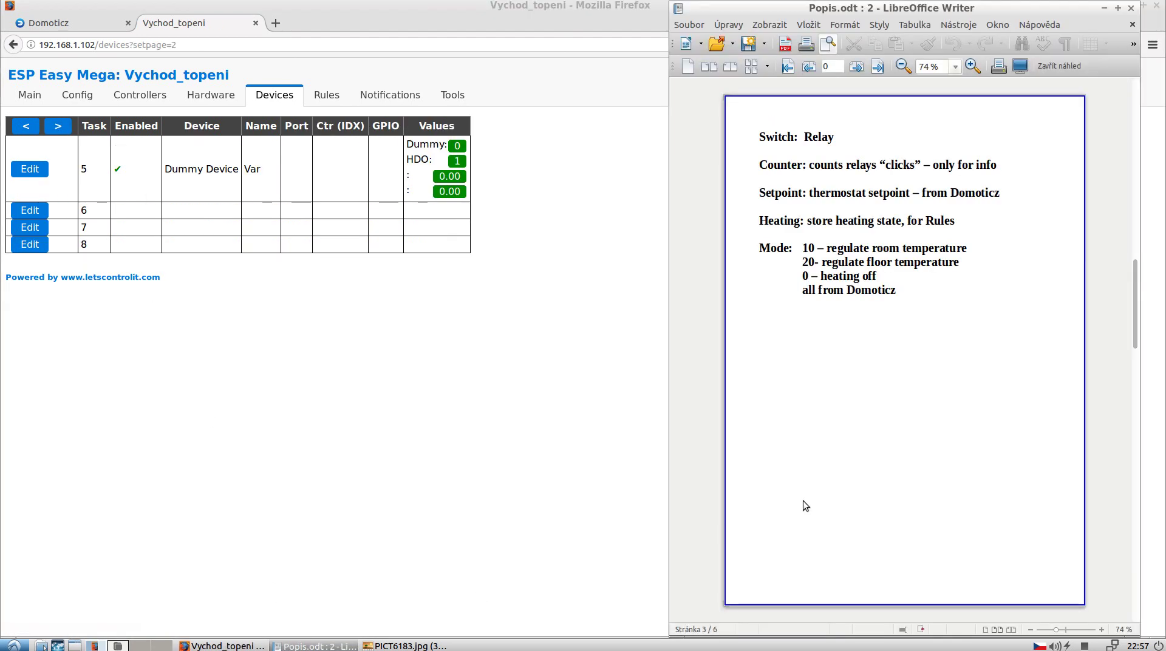
{"action": "scroll", "coordinate": [897, 458], "scroll_direction": "down", "scroll_amount": 1}
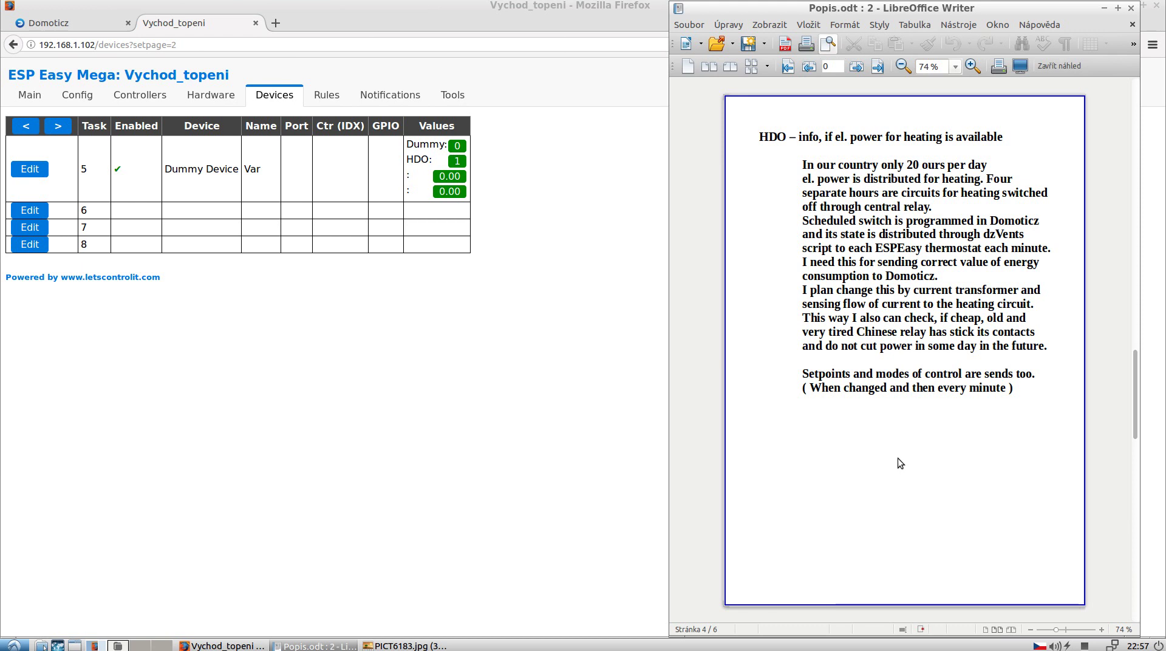
{"action": "left_click", "coordinate": [25, 126]}
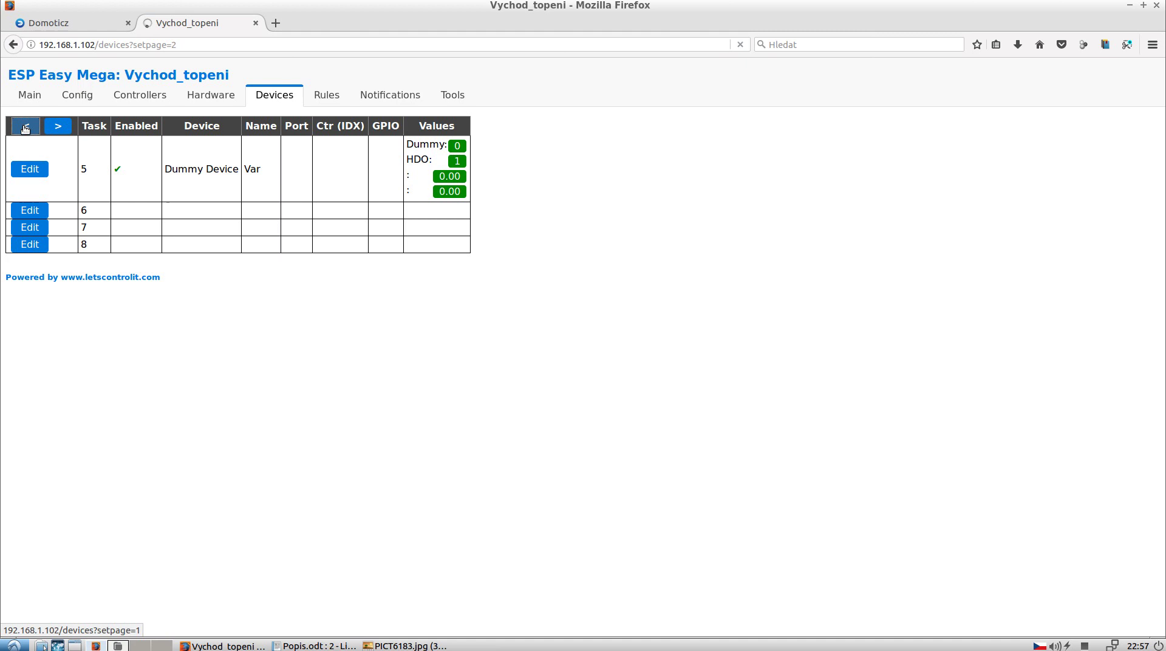
{"action": "left_click", "coordinate": [294, 644]}
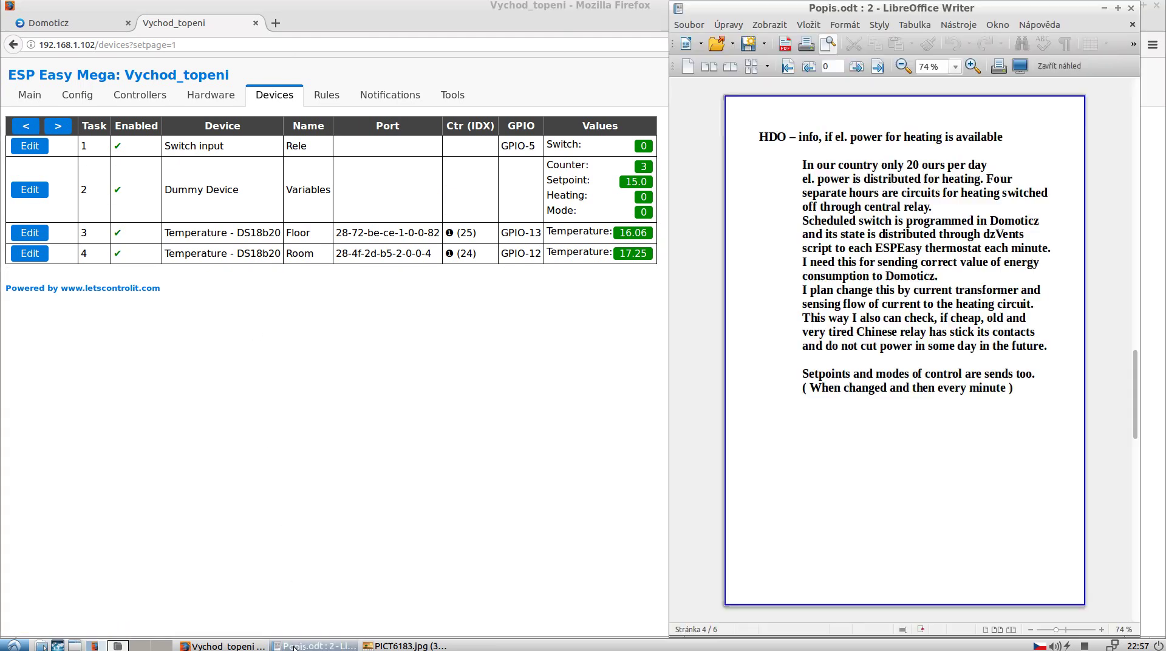
Step: Advance the description to its setpoint setting page and set Vychod_Setpoint to 17.0 °C on the Domoticz dashboard
{"action": "scroll", "coordinate": [816, 445], "scroll_direction": "down", "scroll_amount": 2}
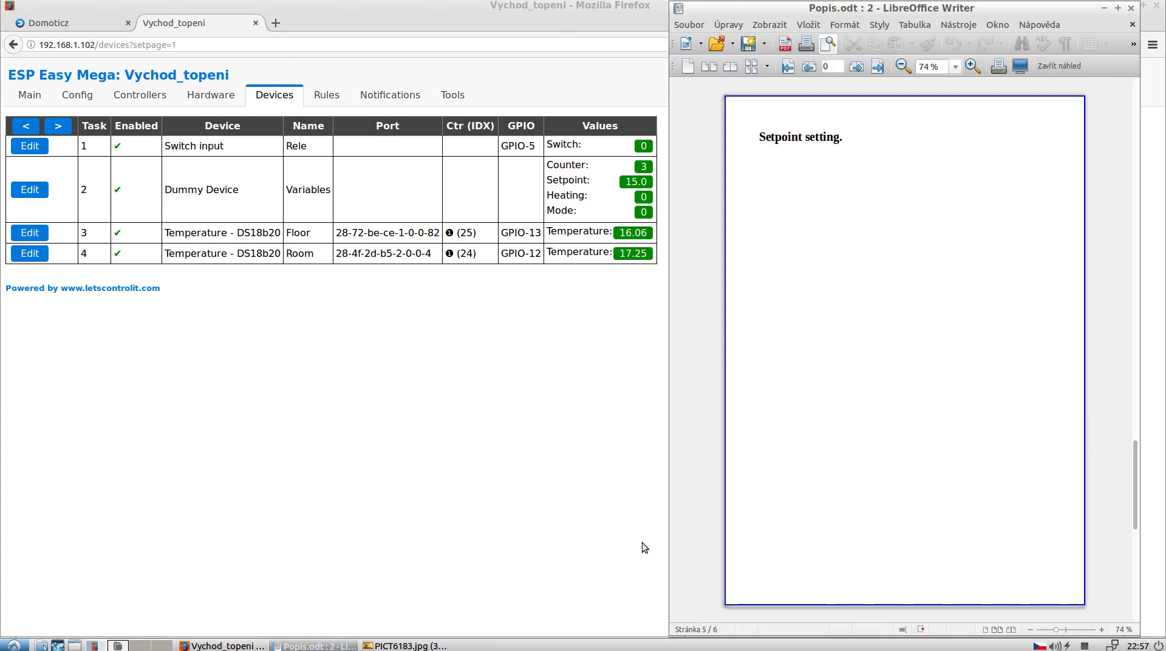
{"action": "left_click", "coordinate": [587, 339]}
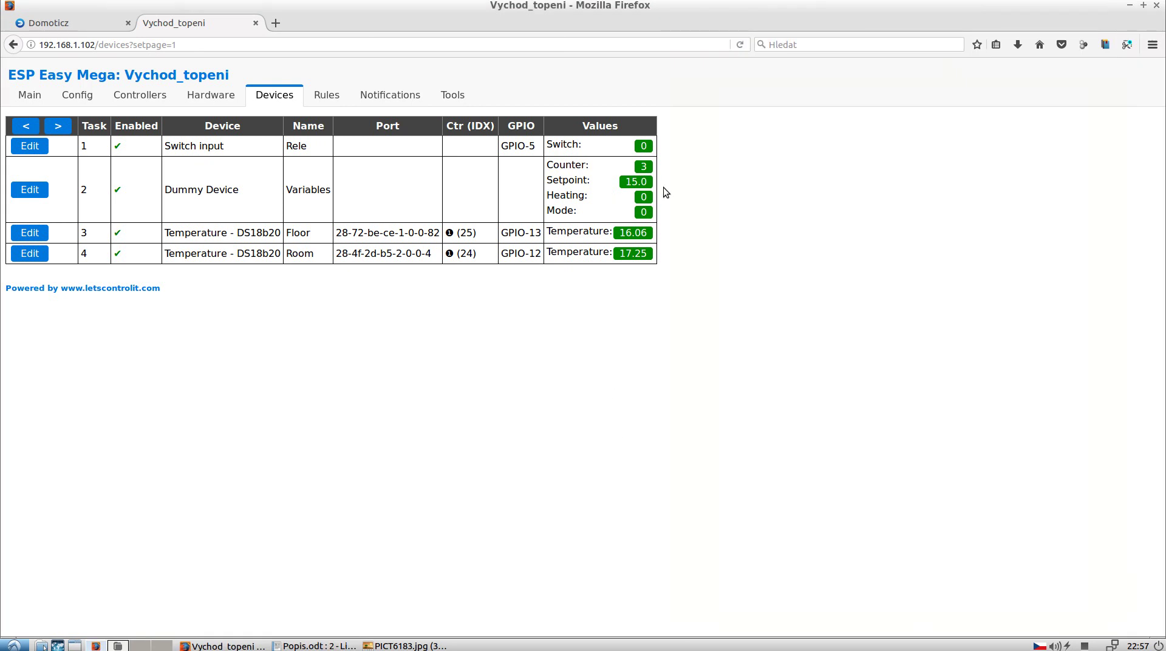
{"action": "left_click", "coordinate": [67, 24]}
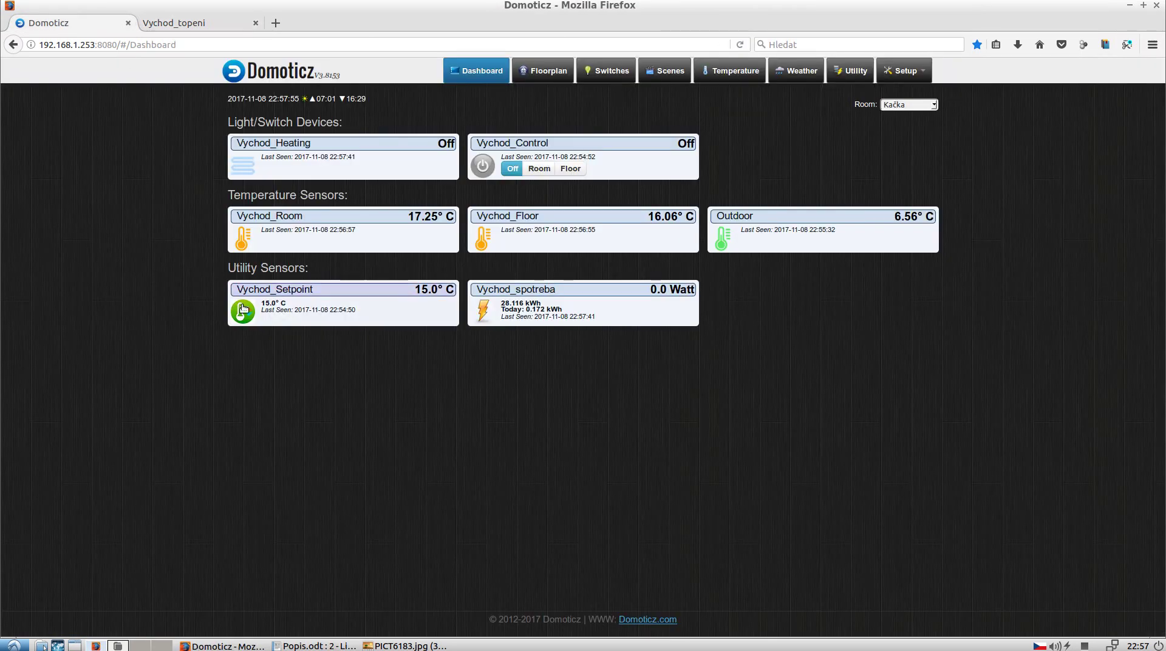
{"action": "left_click", "coordinate": [243, 310]}
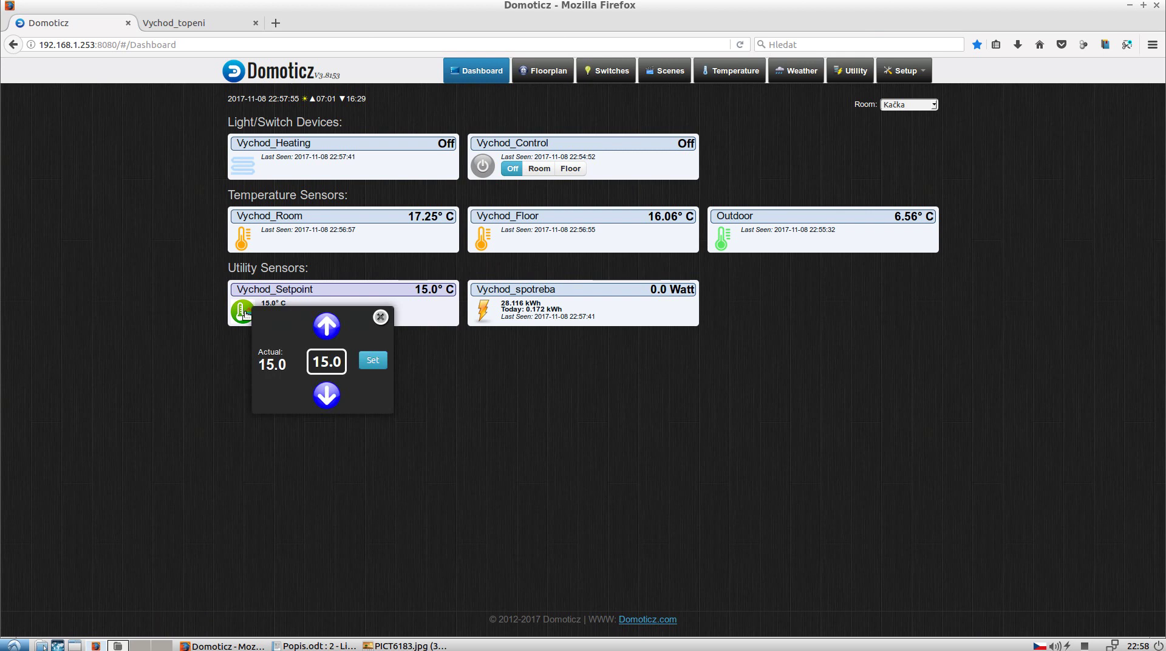
{"action": "left_click", "coordinate": [322, 327]}
{"action": "left_click", "coordinate": [323, 327]}
{"action": "left_click", "coordinate": [323, 327]}
{"action": "left_click", "coordinate": [322, 327]}
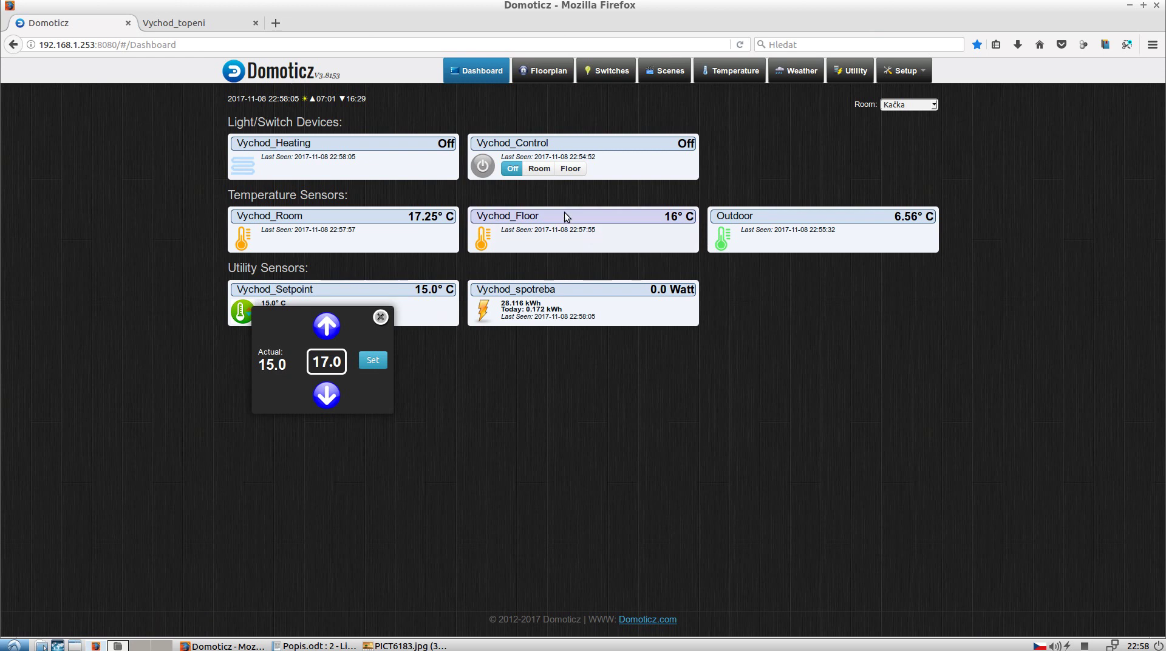
{"action": "left_click", "coordinate": [377, 361]}
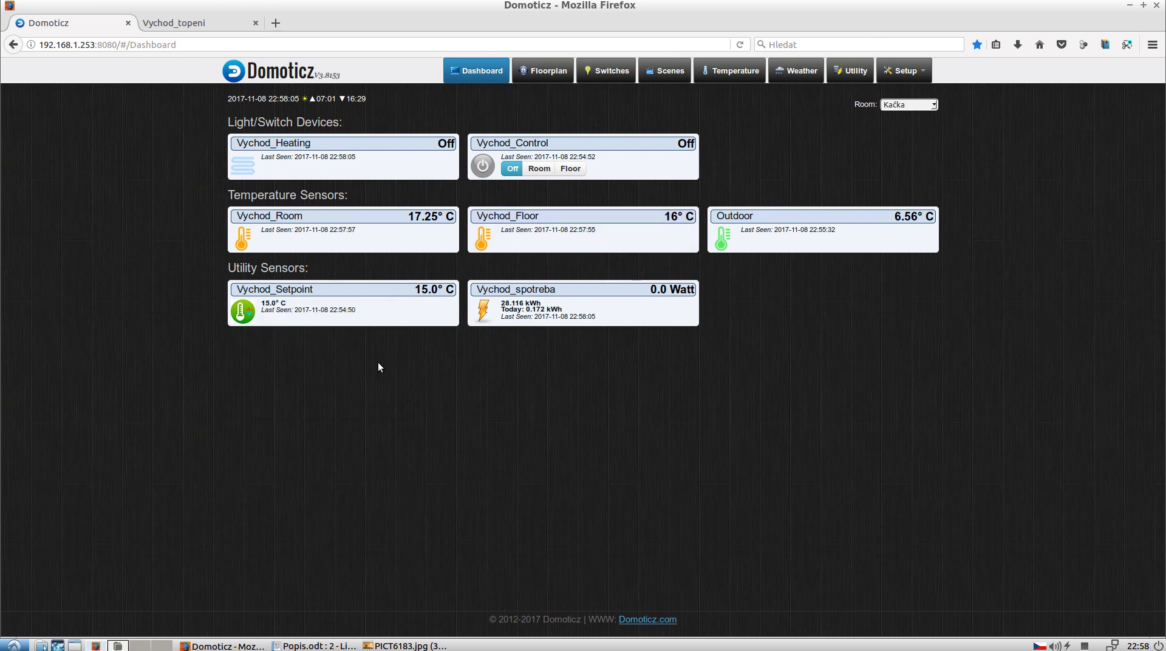
Step: Reload the ESP Easy device list to check the setpoint received from Domoticz
{"action": "left_click", "coordinate": [205, 24]}
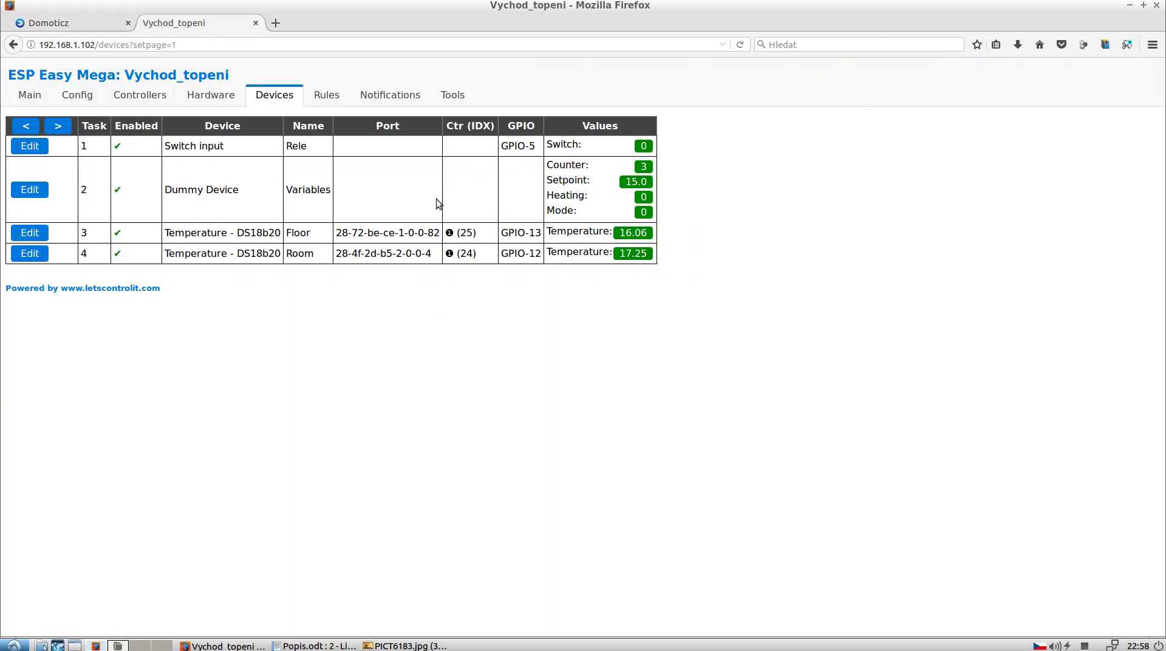
{"action": "left_click", "coordinate": [741, 44]}
{"action": "left_click", "coordinate": [299, 646]}
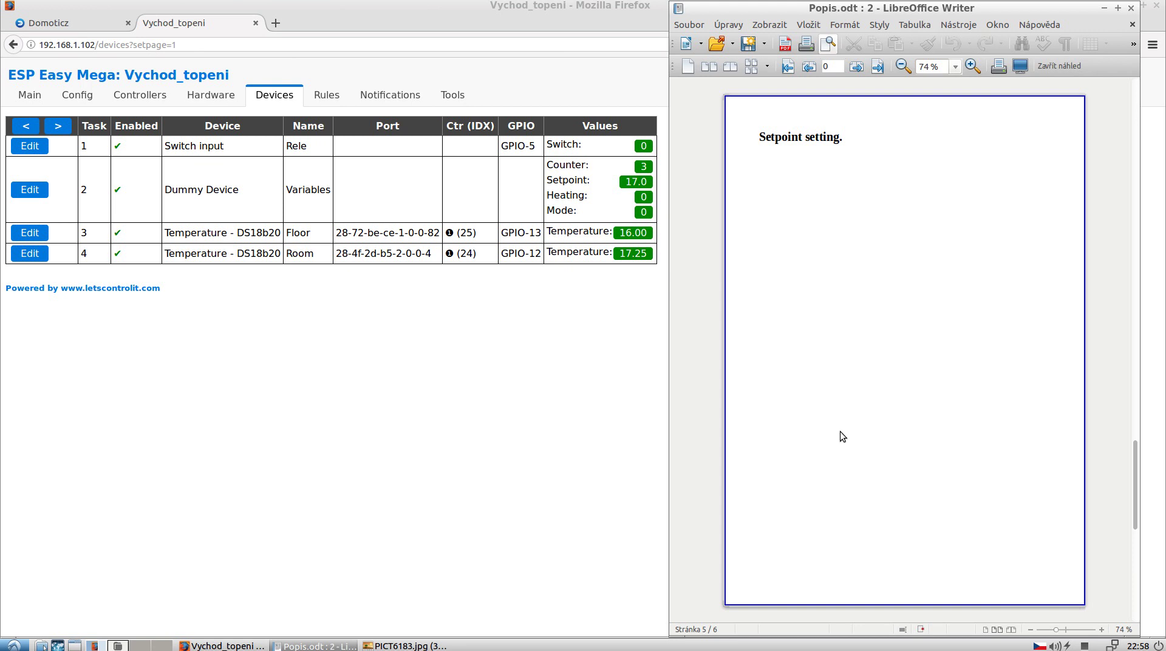
Step: Show the description's control mode page, switch Vychod_Control to Floor in Domoticz, and check the refreshed ESP Easy device values
{"action": "scroll", "coordinate": [840, 431], "scroll_direction": "down", "scroll_amount": 1}
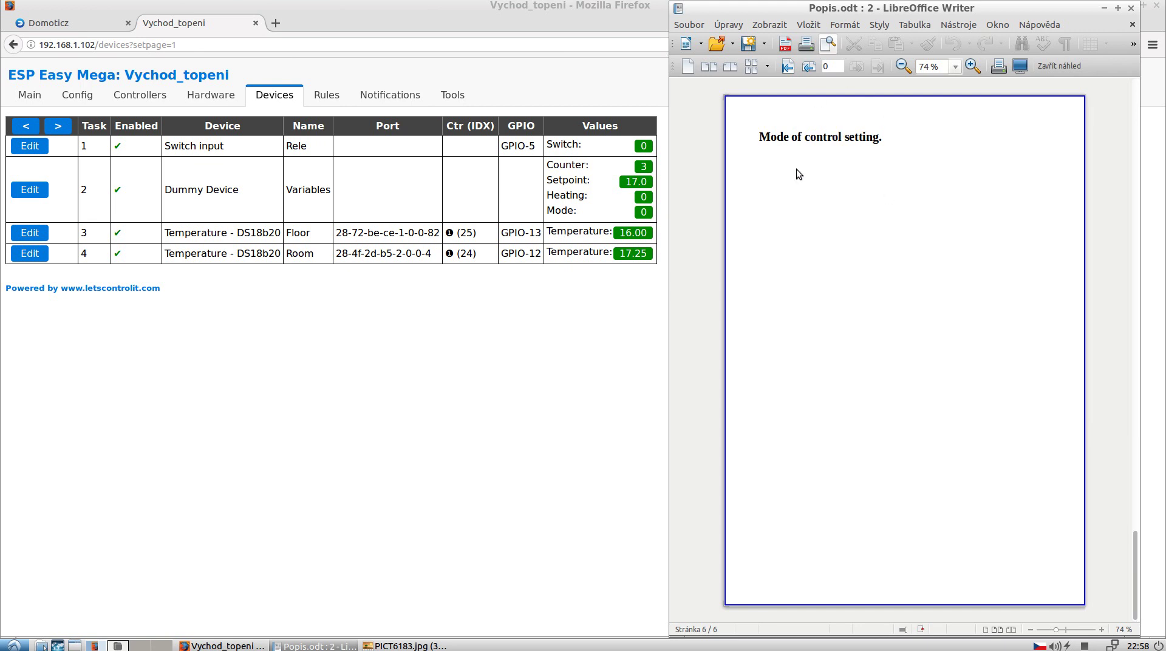
{"action": "left_click", "coordinate": [510, 366]}
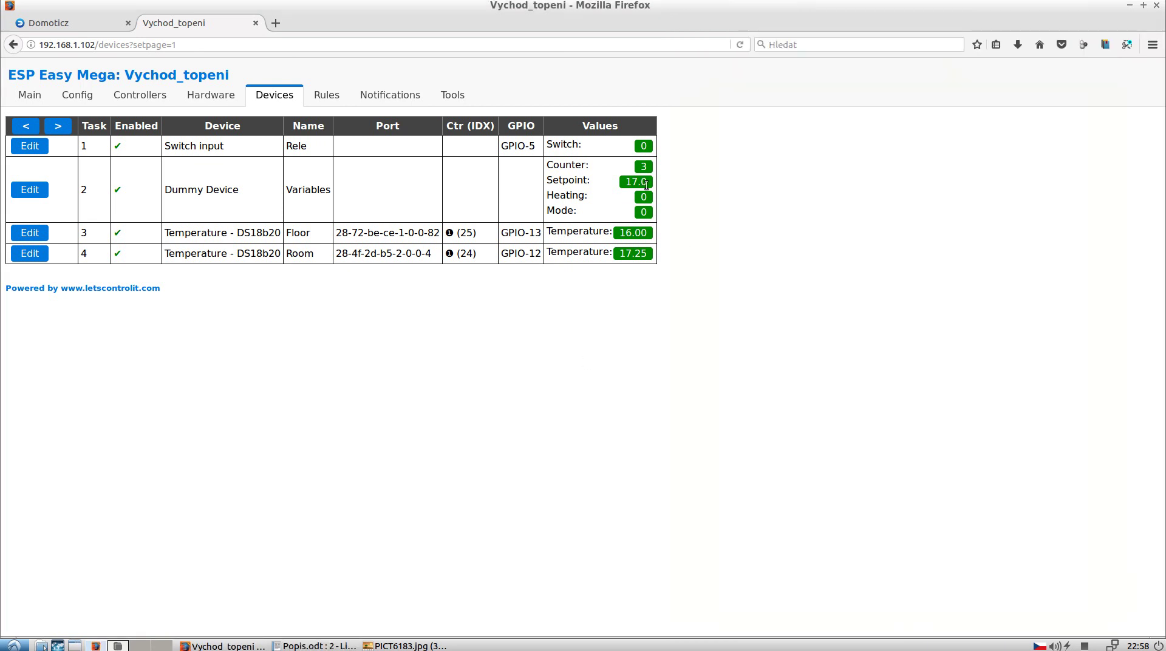
{"action": "left_click", "coordinate": [71, 24]}
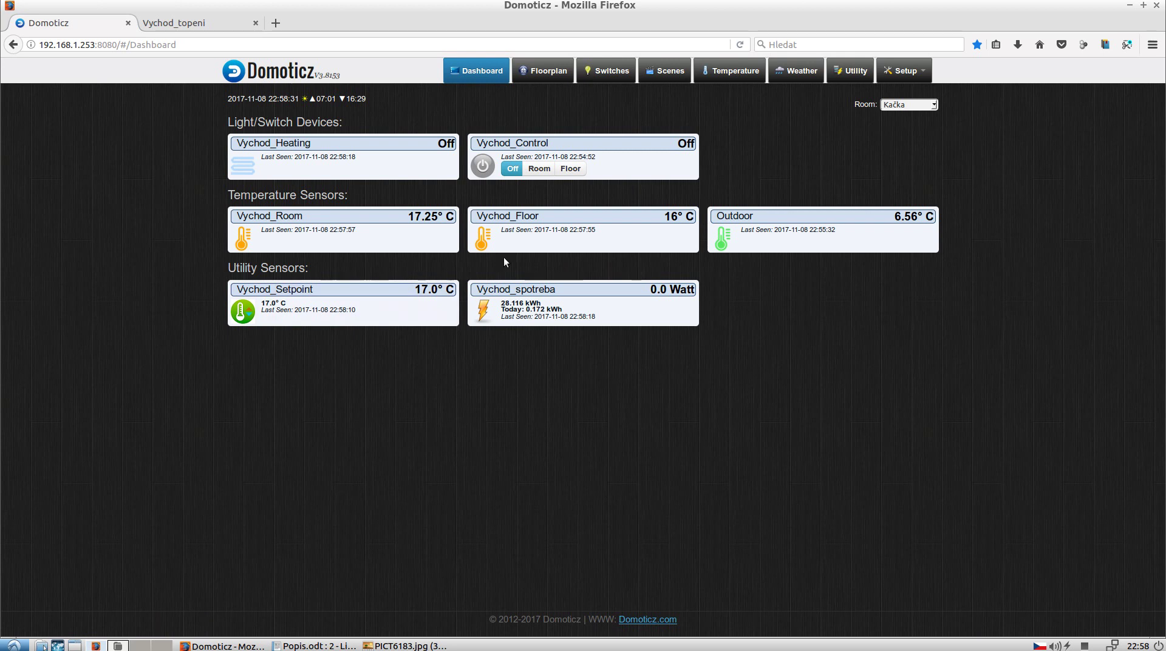
{"action": "left_click", "coordinate": [571, 169]}
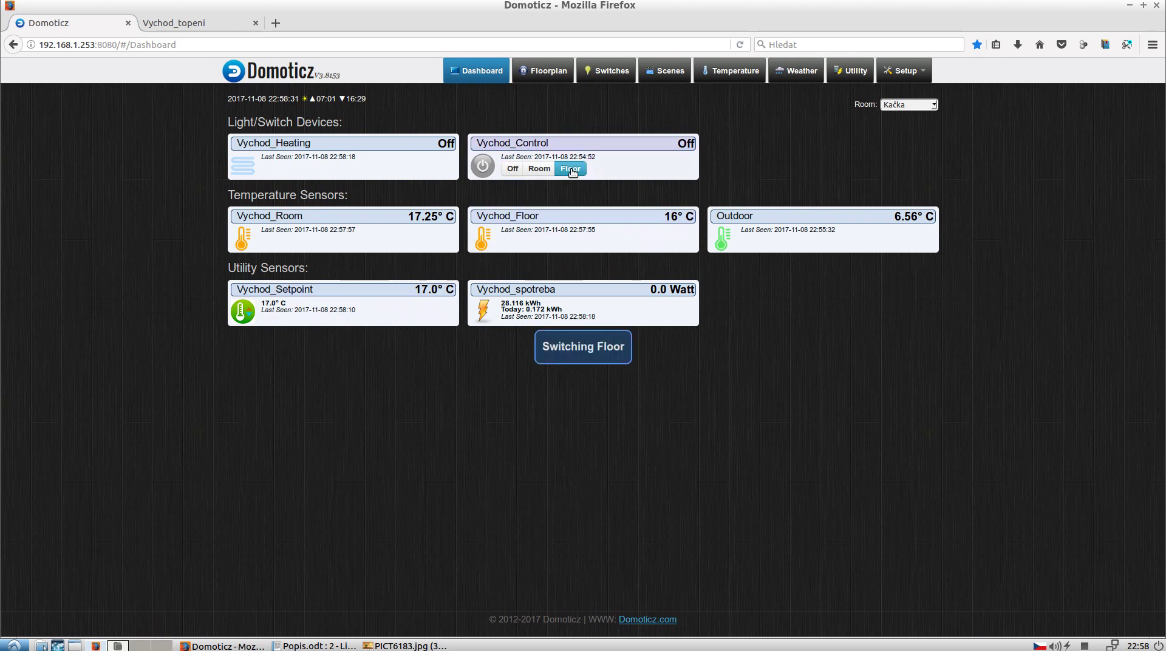
{"action": "left_click", "coordinate": [217, 21]}
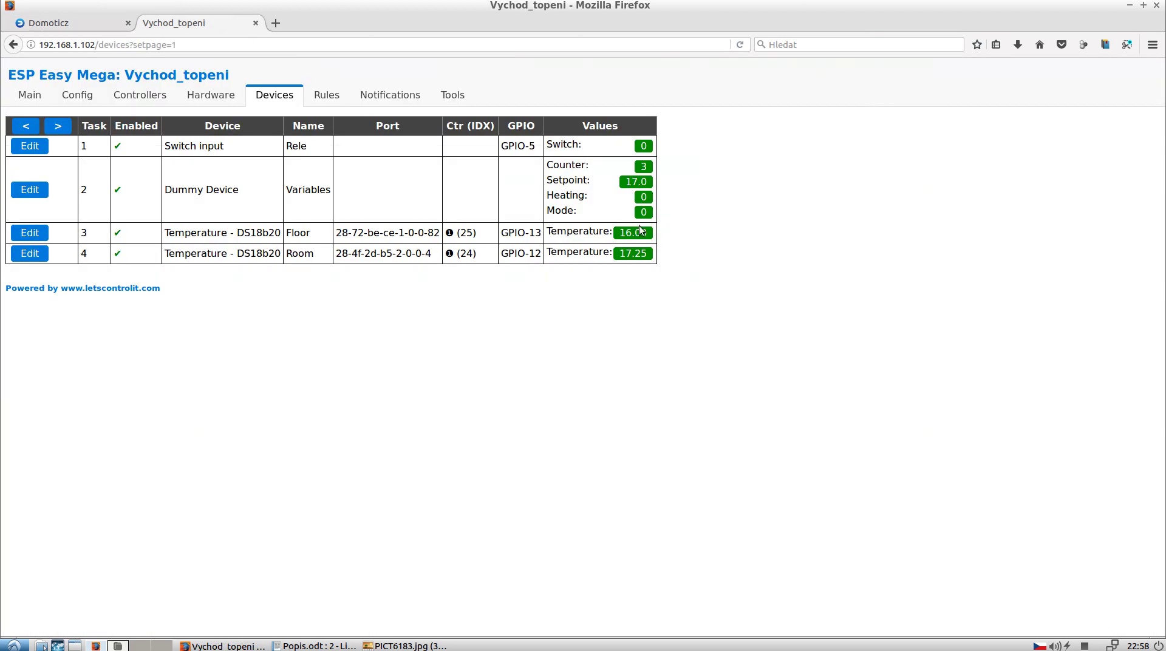
{"action": "left_click", "coordinate": [739, 45]}
{"action": "left_click", "coordinate": [742, 44]}
{"action": "left_click", "coordinate": [71, 22]}
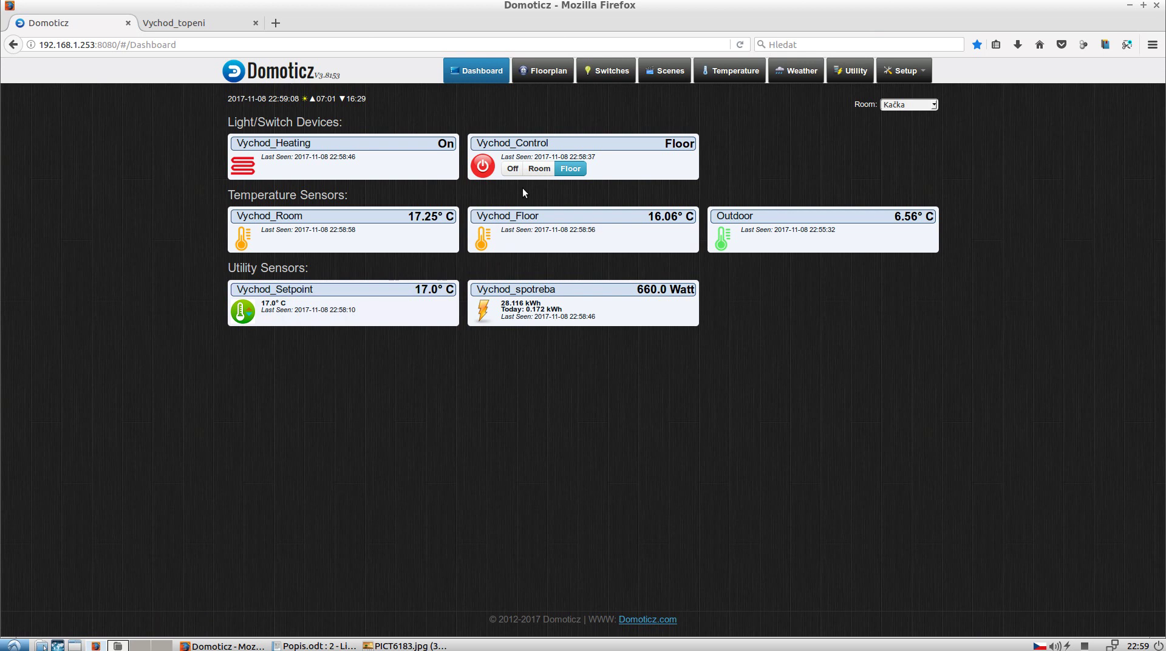
Step: Switch Vychod_Control to Room and check the refreshed ESP Easy values and the Domoticz heating status
{"action": "left_click", "coordinate": [538, 168]}
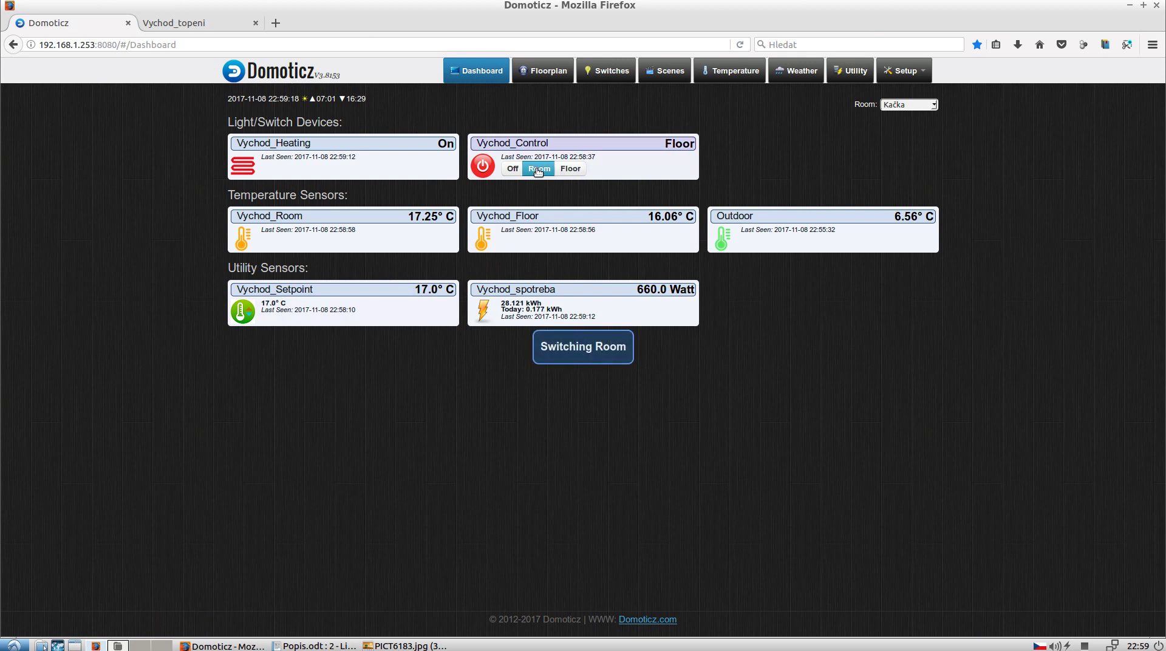
{"action": "left_click", "coordinate": [197, 24]}
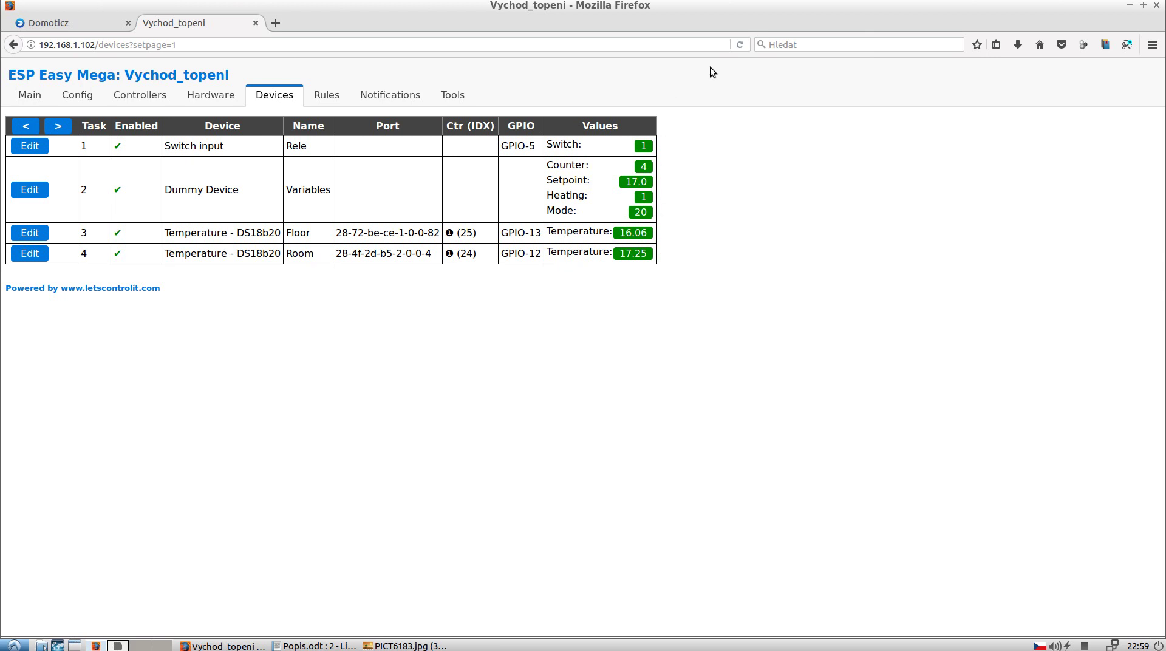
{"action": "left_click", "coordinate": [741, 45]}
{"action": "left_click", "coordinate": [739, 45]}
{"action": "left_click", "coordinate": [81, 23]}
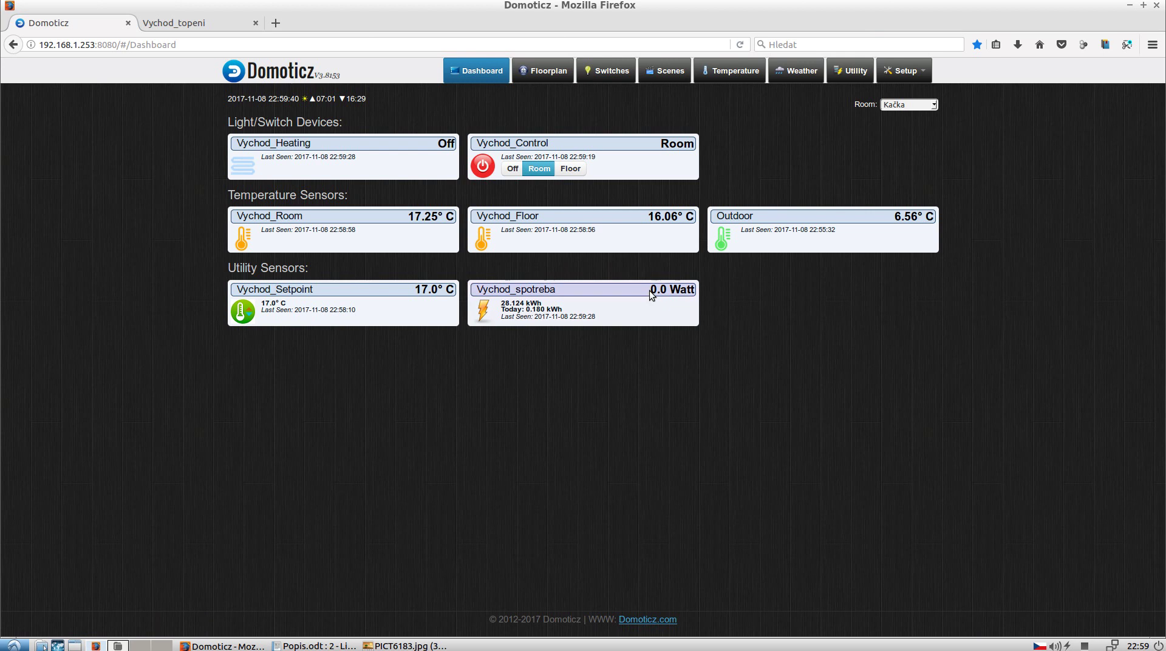
Step: Switch Vychod_Control back to Floor and check the heating state in ESP Easy and Domoticz
{"action": "left_click", "coordinate": [574, 170]}
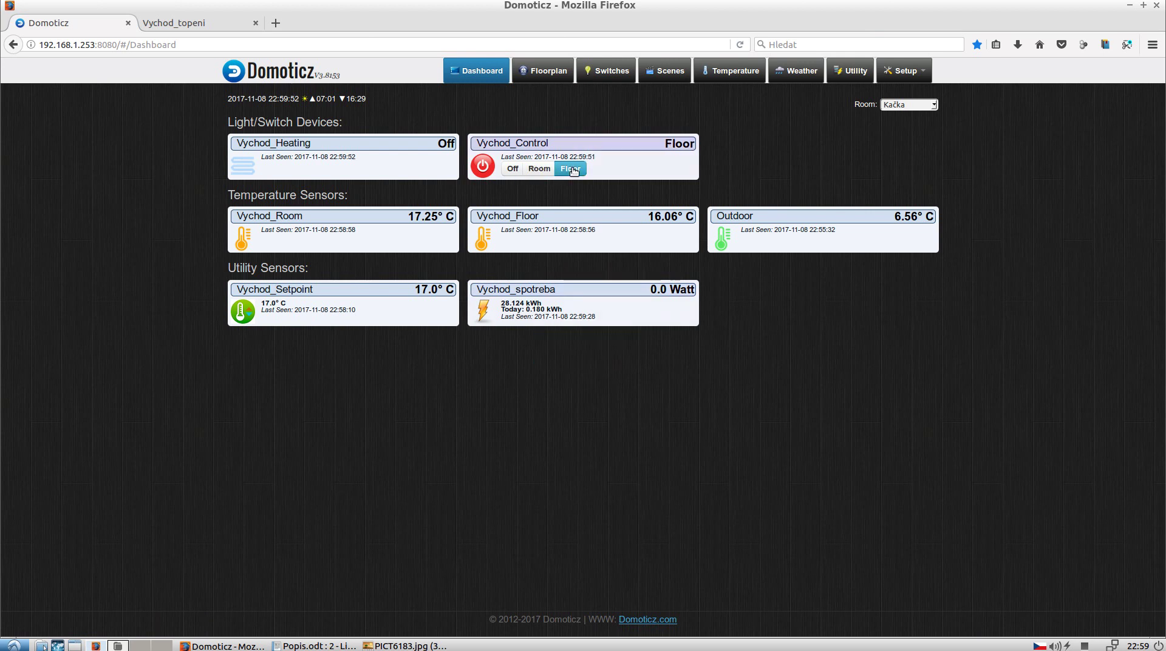
{"action": "left_click", "coordinate": [199, 23]}
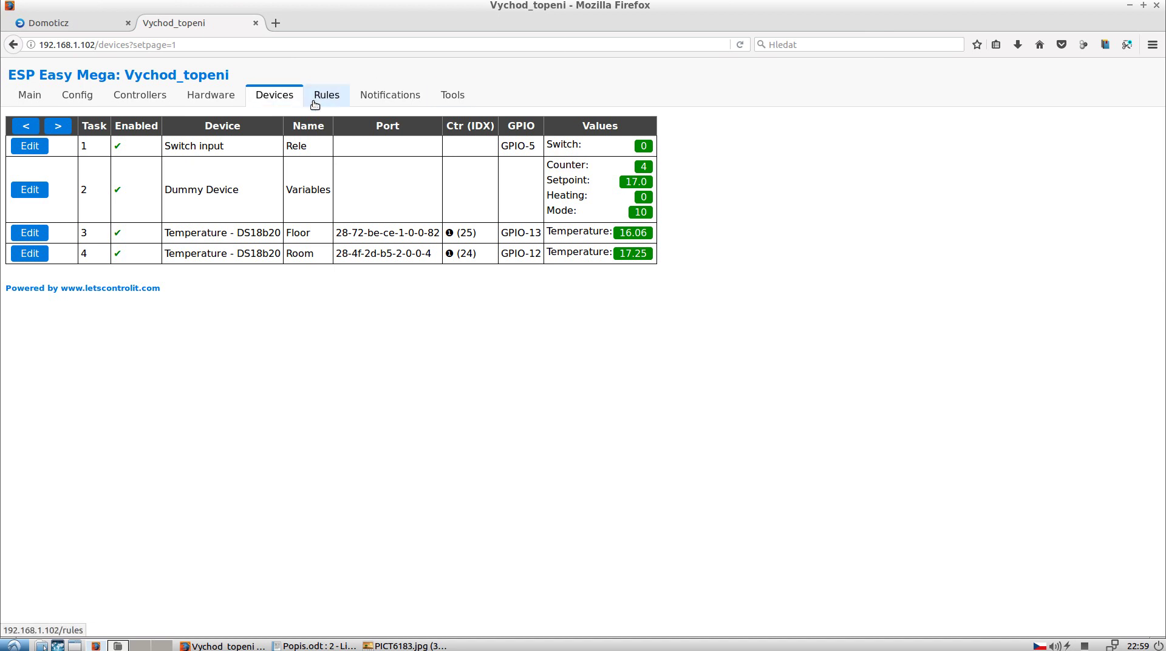
{"action": "left_click", "coordinate": [738, 45]}
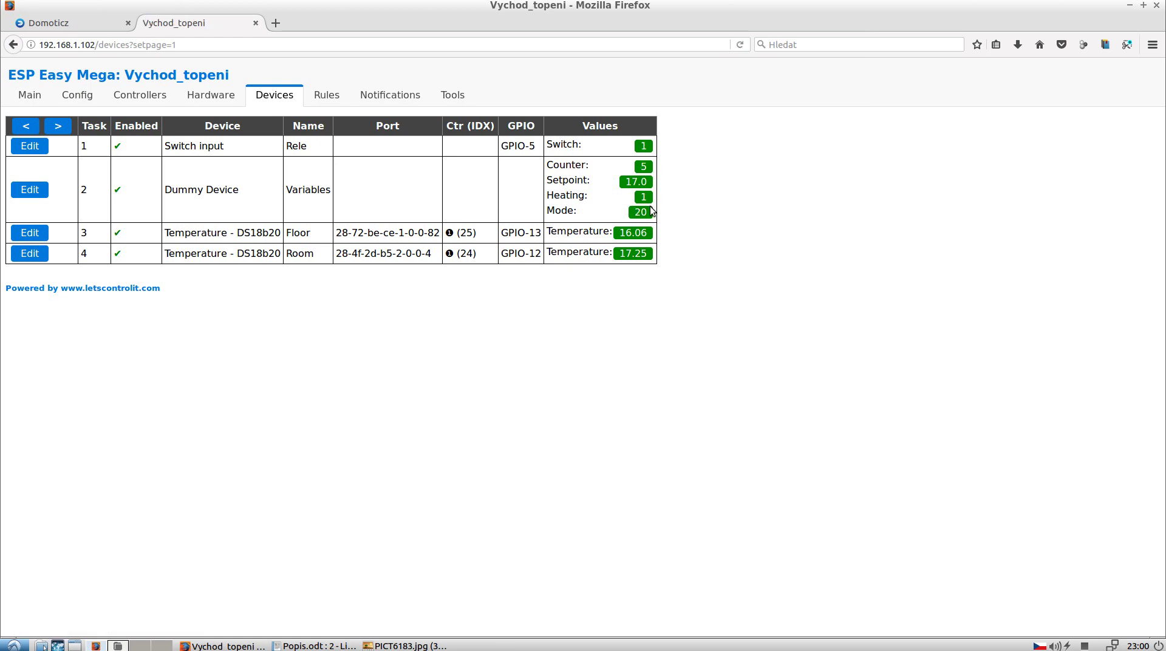
{"action": "left_click", "coordinate": [53, 23]}
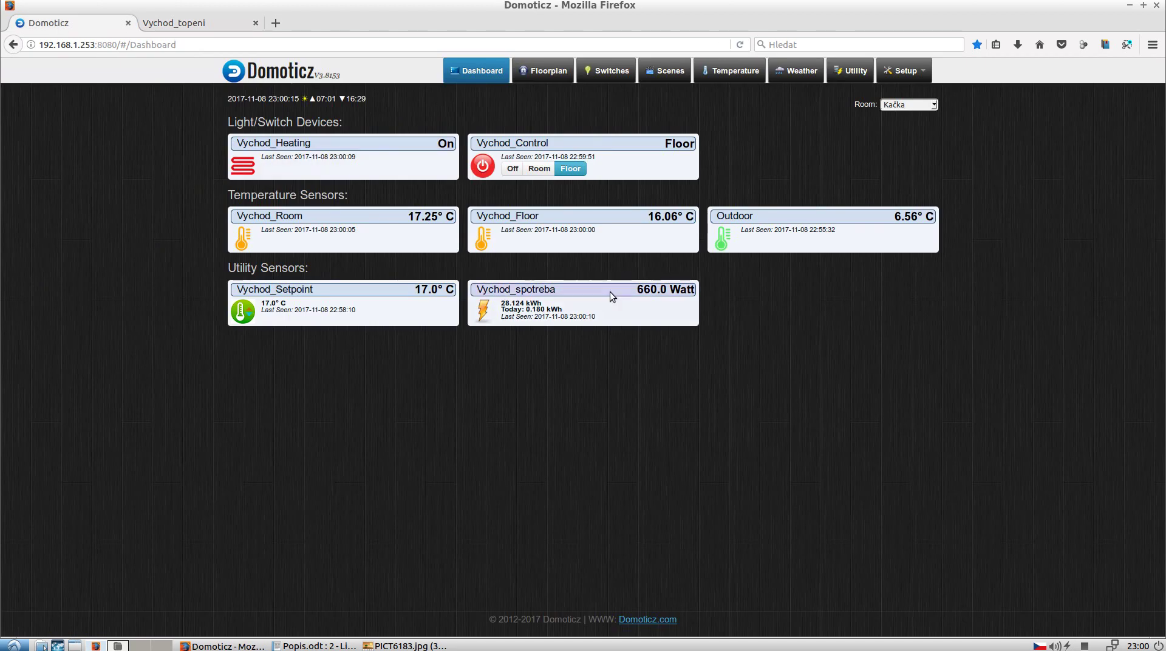
Step: Examine the Vychod_spotreba usage charts, zooming the seven-day graph to about 3–5 November, and return to the dashboard
{"action": "left_click", "coordinate": [483, 310]}
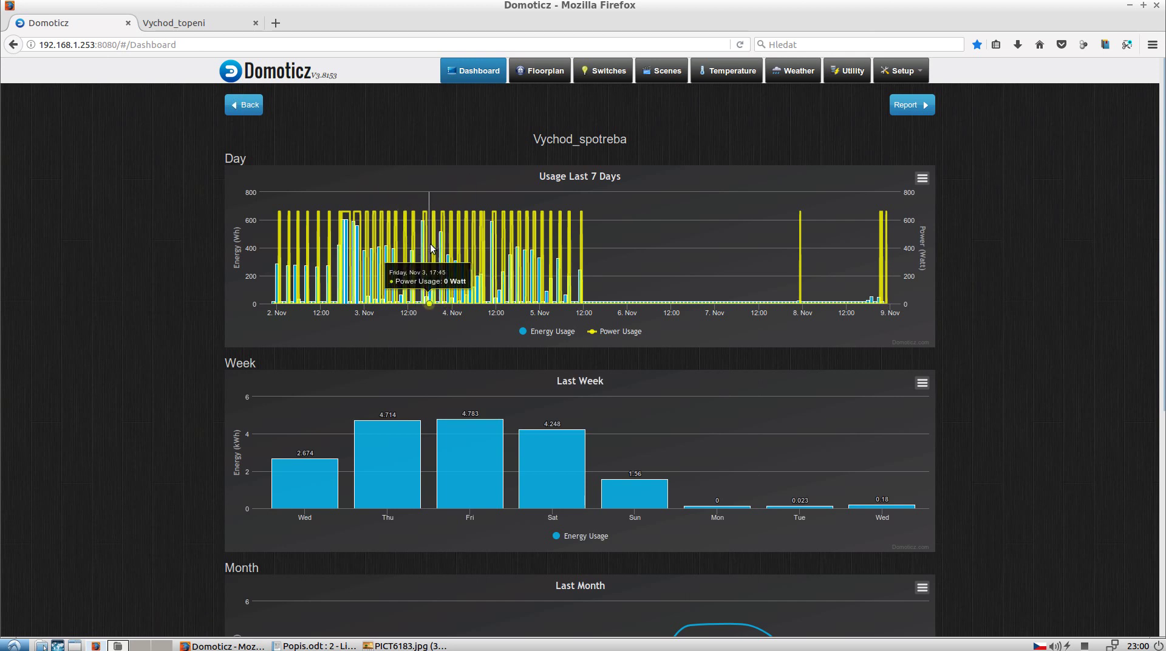
{"action": "left_click_drag", "start_coordinate": [432, 248], "coordinate": [593, 273]}
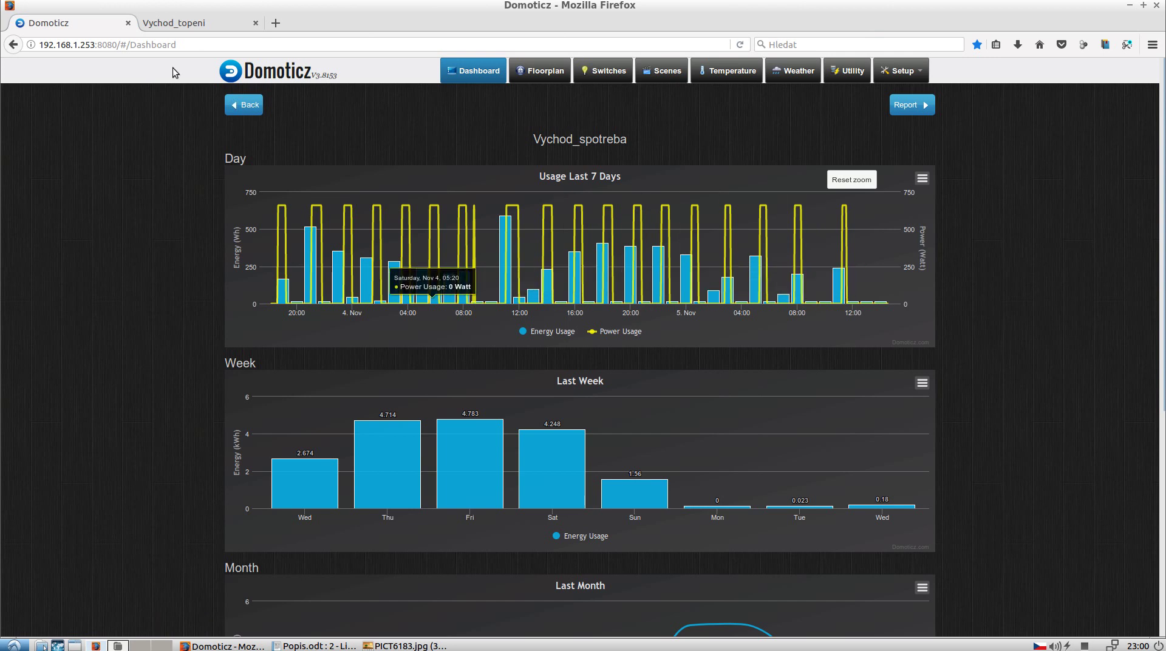
{"action": "left_click", "coordinate": [247, 105]}
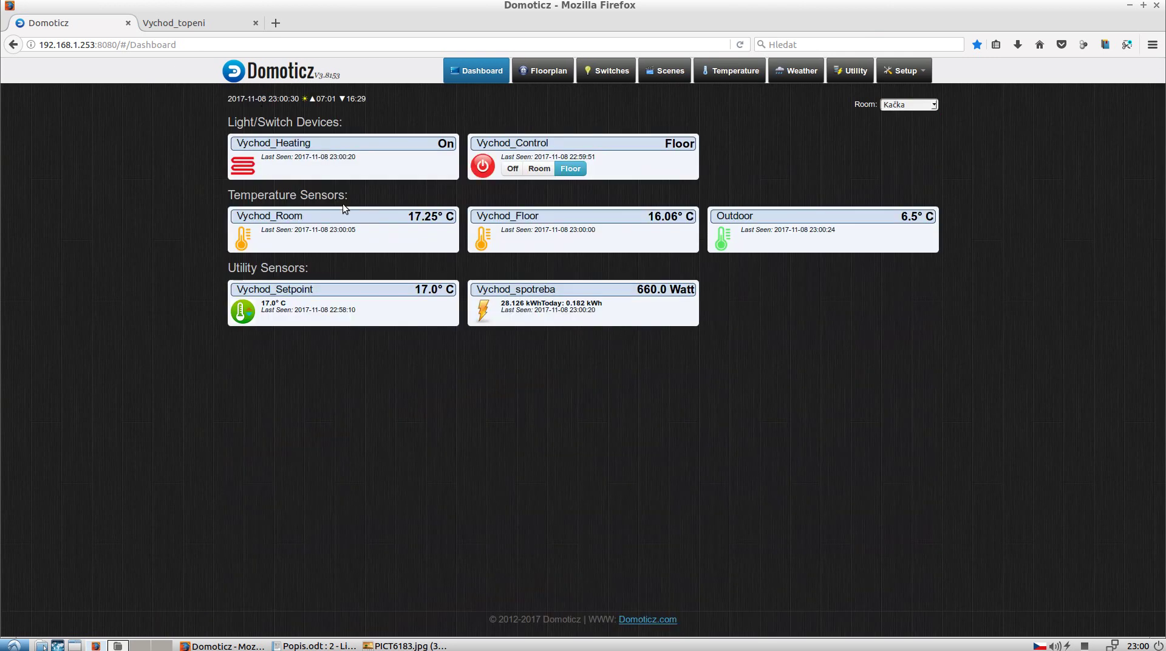
Step: Examine the Vychod_Floor temperature history over the last seven days and return to the dashboard
{"action": "left_click", "coordinate": [482, 239]}
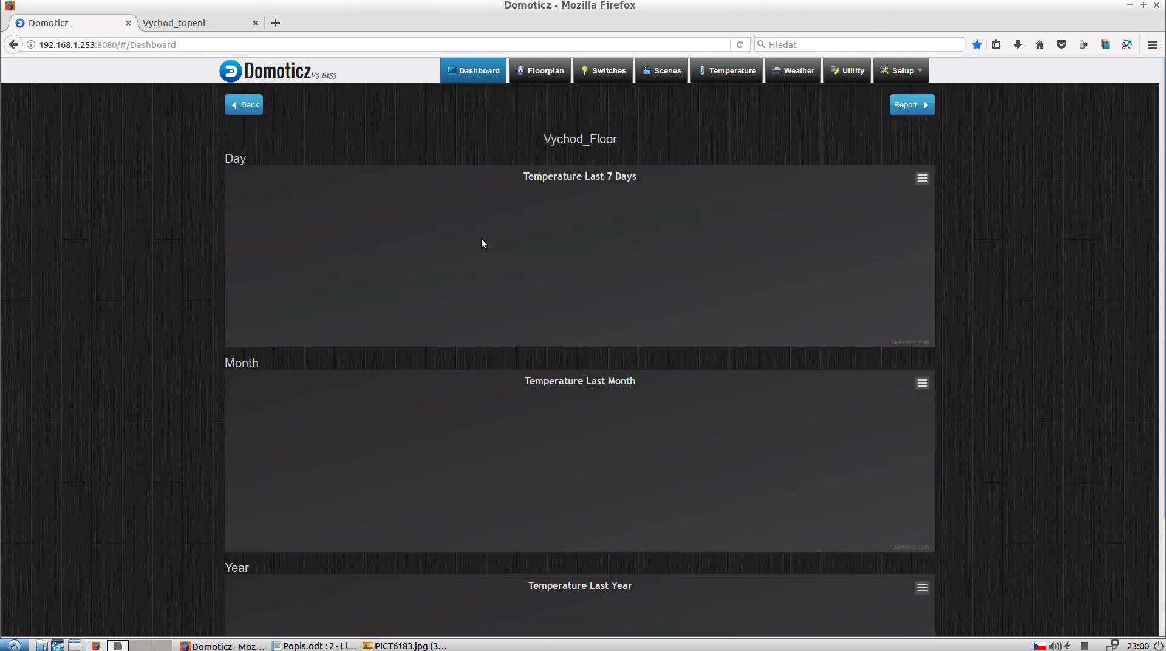
{"action": "mouse_move", "coordinate": [284, 248]}
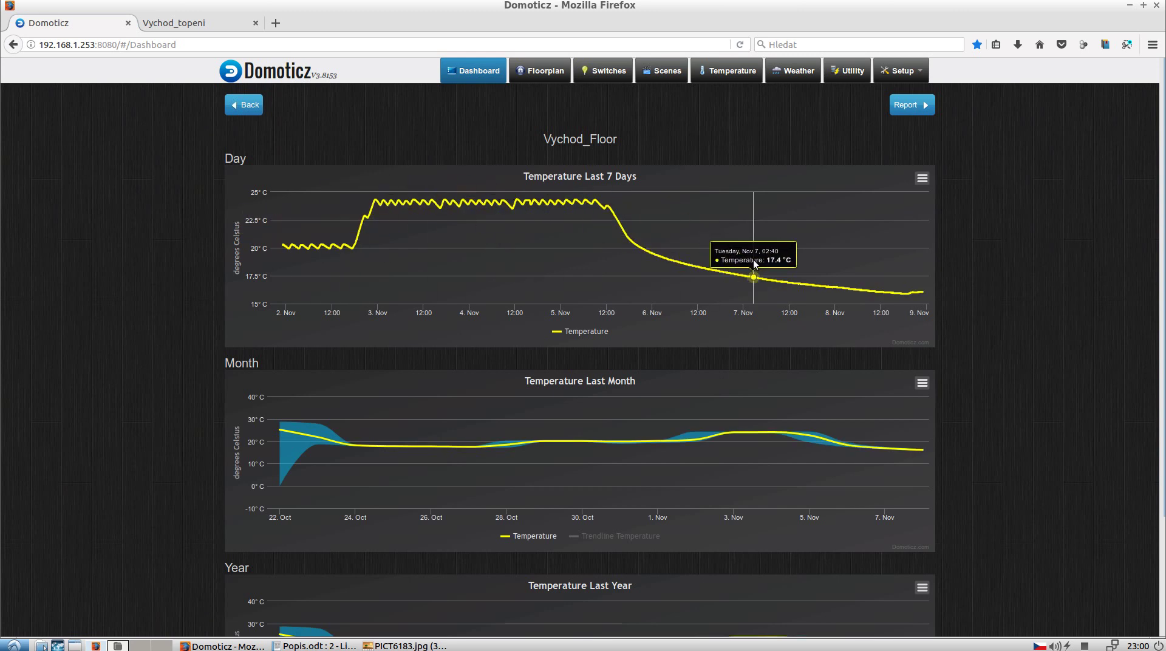
{"action": "left_click", "coordinate": [243, 107]}
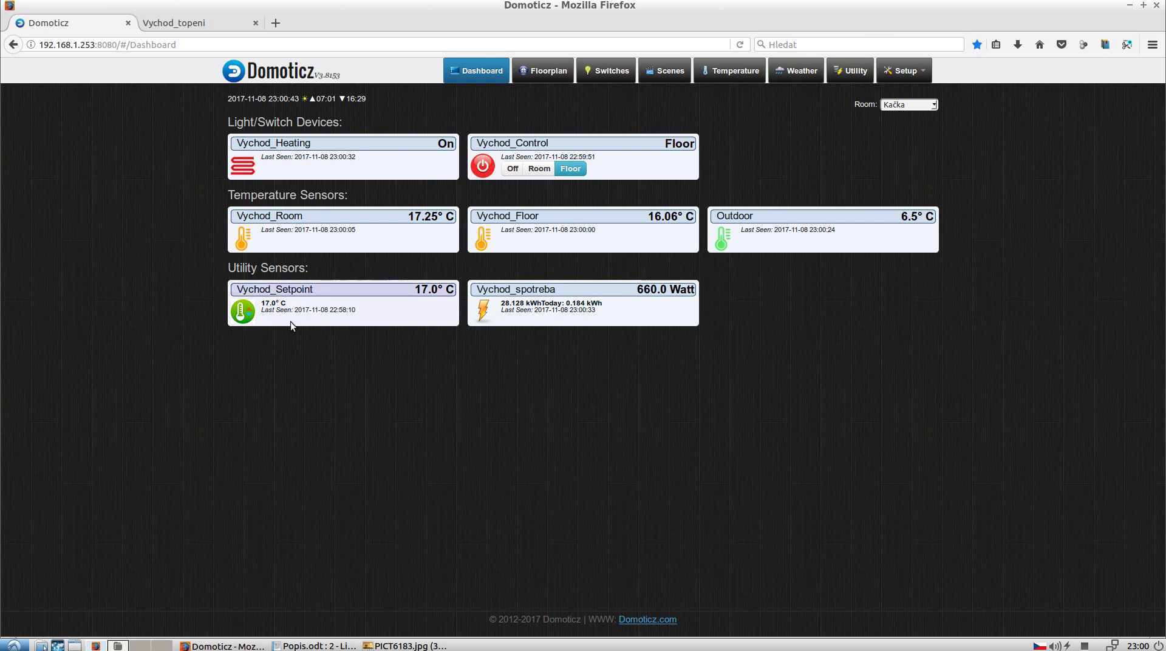
Step: List the switches of all rooms and examine the timer schedule of the HDO-PV switch
{"action": "left_click", "coordinate": [618, 73]}
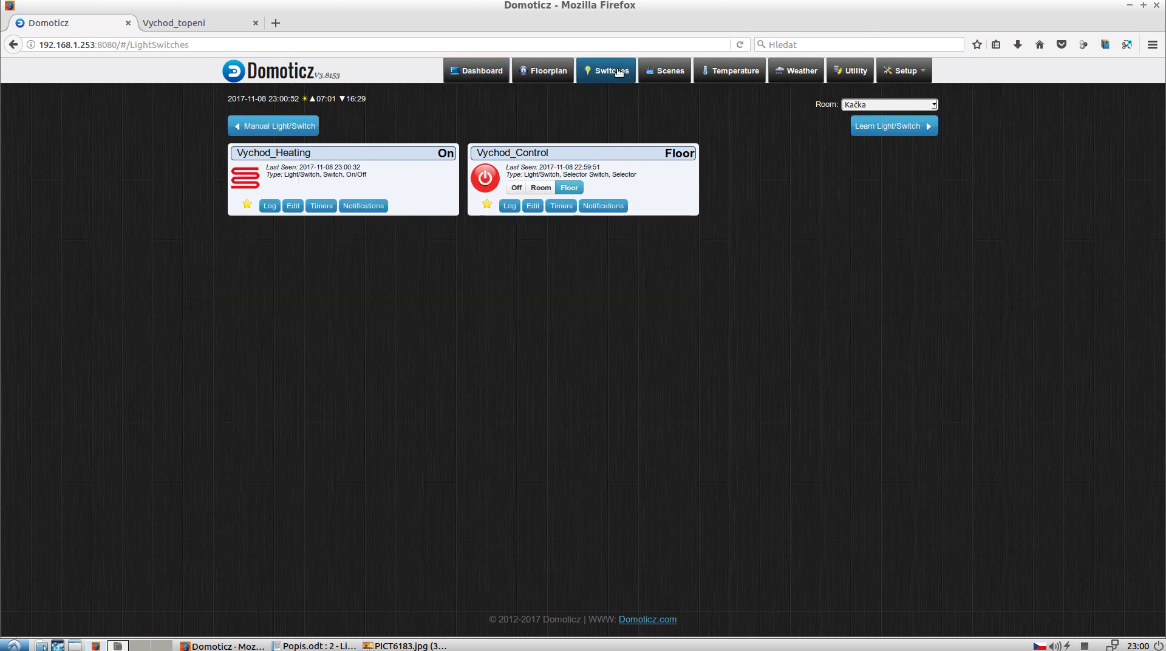
{"action": "left_click", "coordinate": [892, 105]}
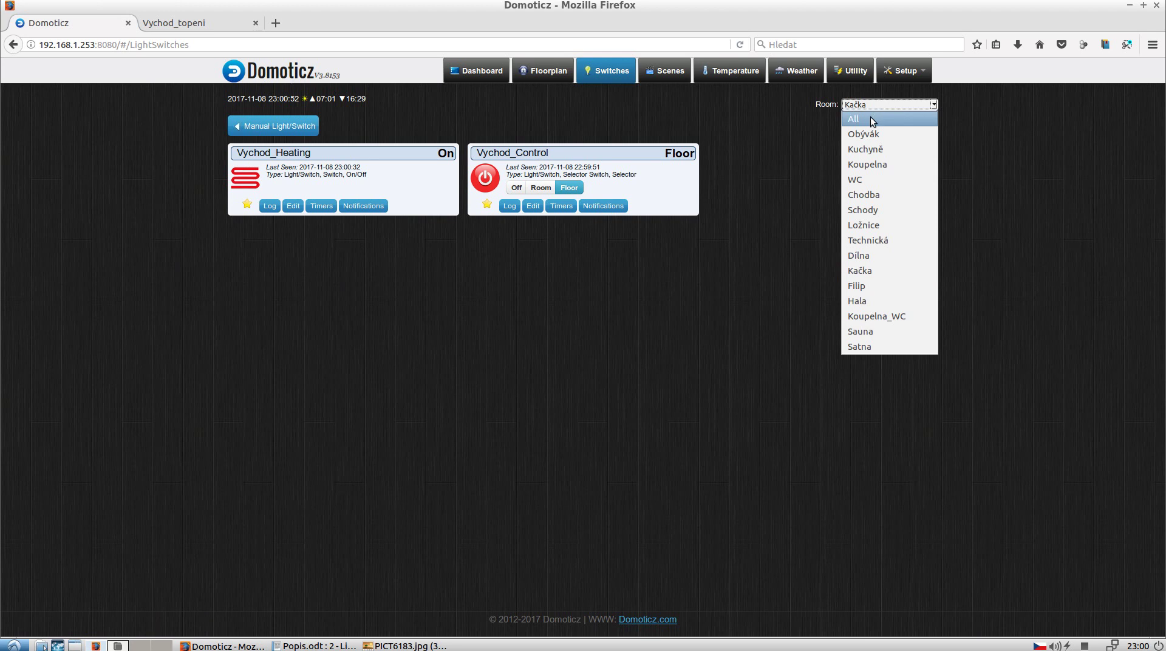
{"action": "left_click", "coordinate": [870, 115]}
{"action": "scroll", "coordinate": [718, 222], "scroll_direction": "down", "scroll_amount": 10}
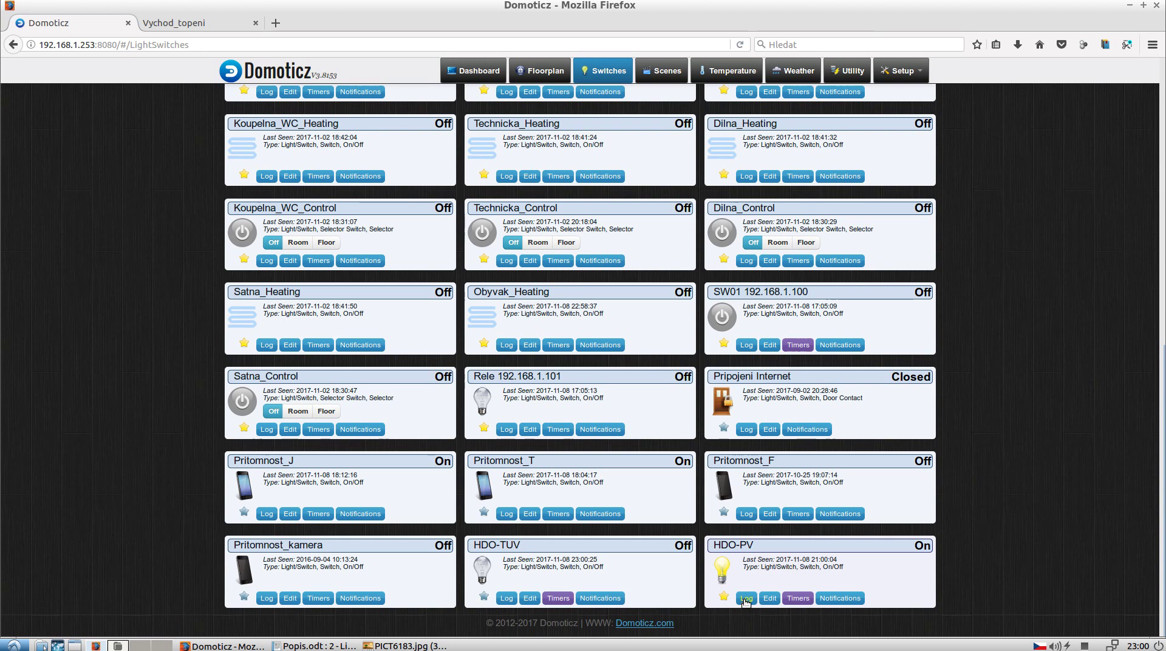
{"action": "left_click", "coordinate": [797, 599]}
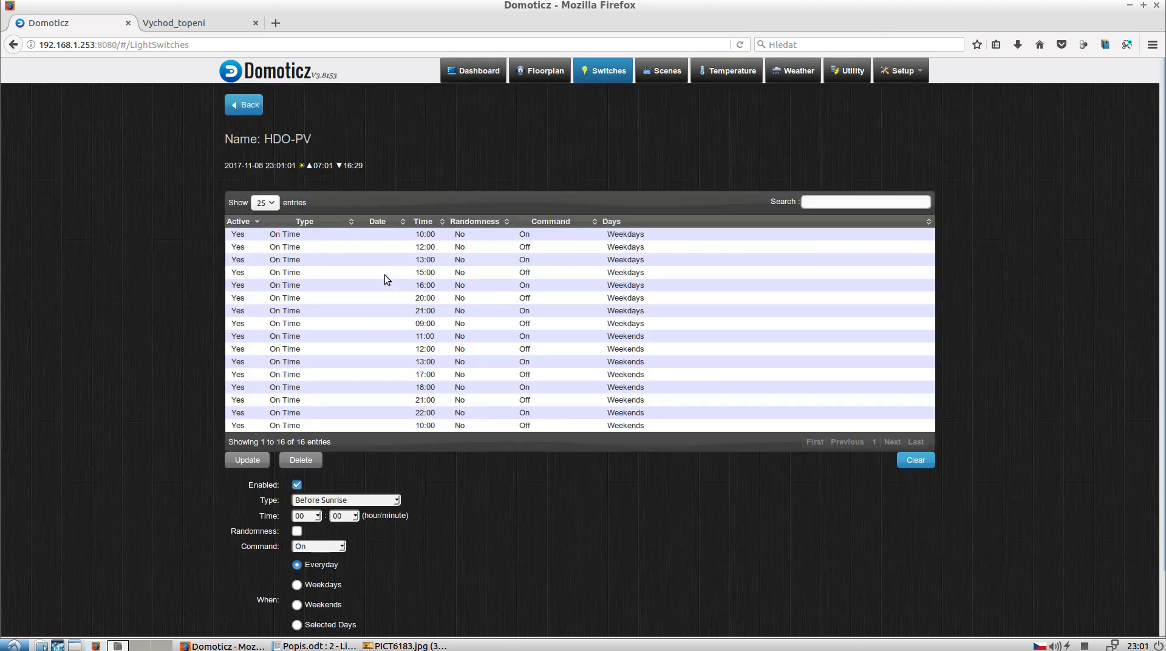
{"action": "left_click", "coordinate": [246, 107]}
Step: Examine the HDO-PV switching log and zoom its graph to about 4–8 November
{"action": "scroll", "coordinate": [726, 583], "scroll_direction": "down", "scroll_amount": 15}
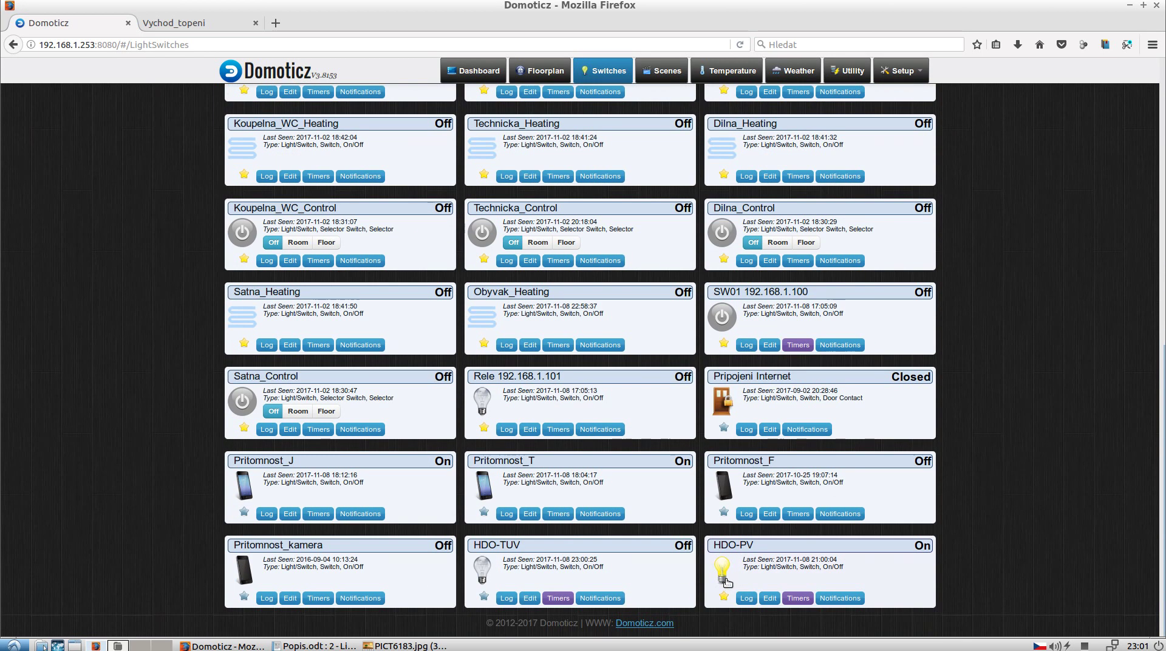
{"action": "left_click", "coordinate": [749, 600]}
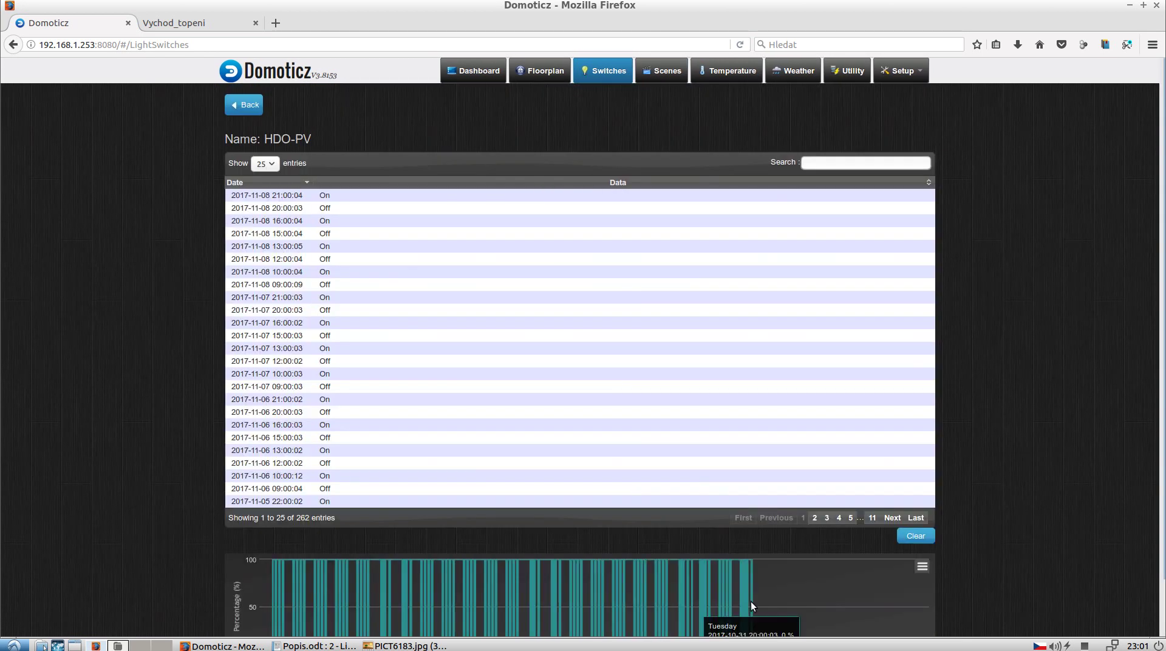
{"action": "scroll", "coordinate": [736, 577], "scroll_direction": "down", "scroll_amount": 2}
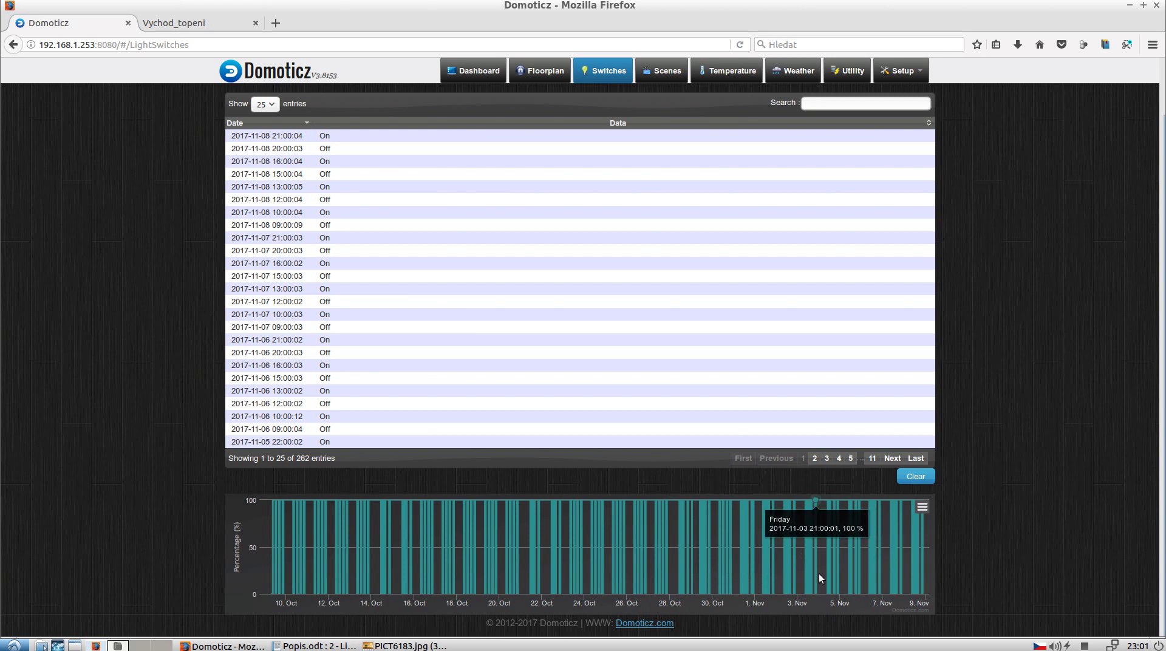
{"action": "left_click_drag", "start_coordinate": [819, 573], "coordinate": [934, 577]}
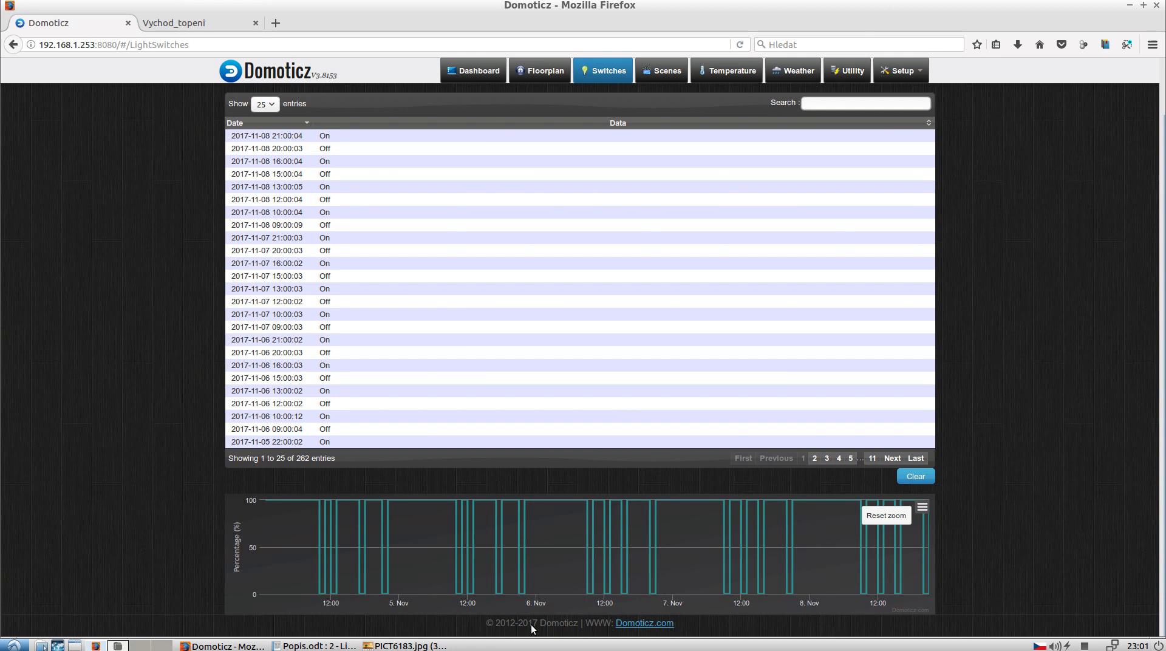
Step: Leave the HDO-PV log and view the device status on the first and second floorplans
{"action": "left_click", "coordinate": [13, 46]}
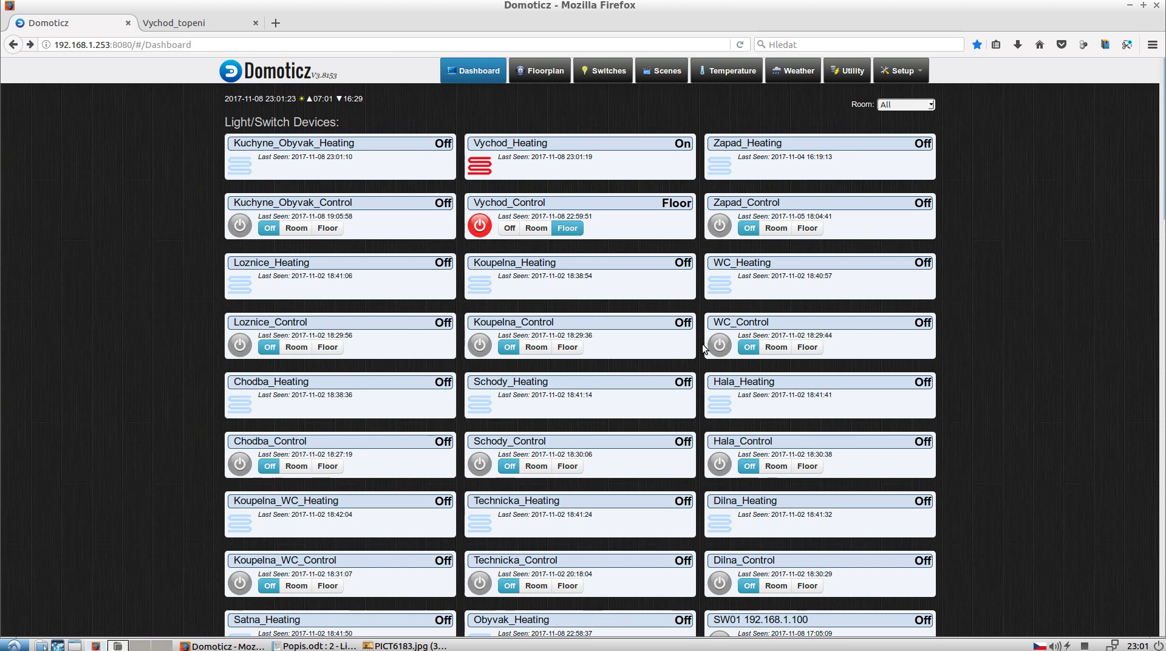
{"action": "left_click", "coordinate": [535, 71]}
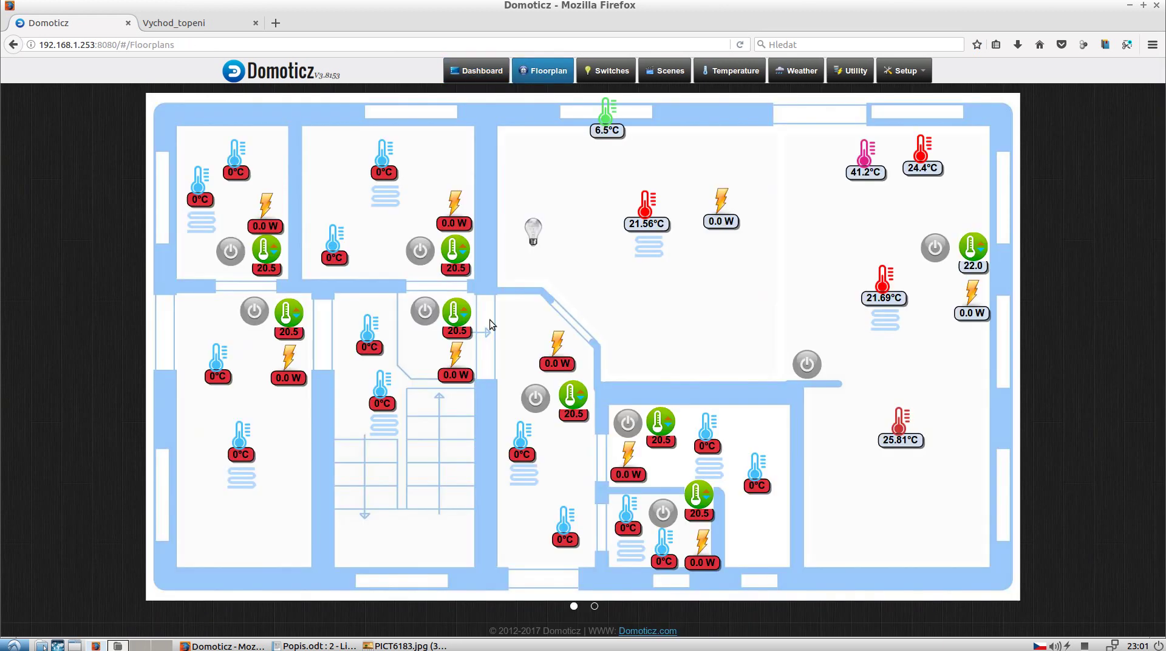
{"action": "left_click", "coordinate": [604, 607]}
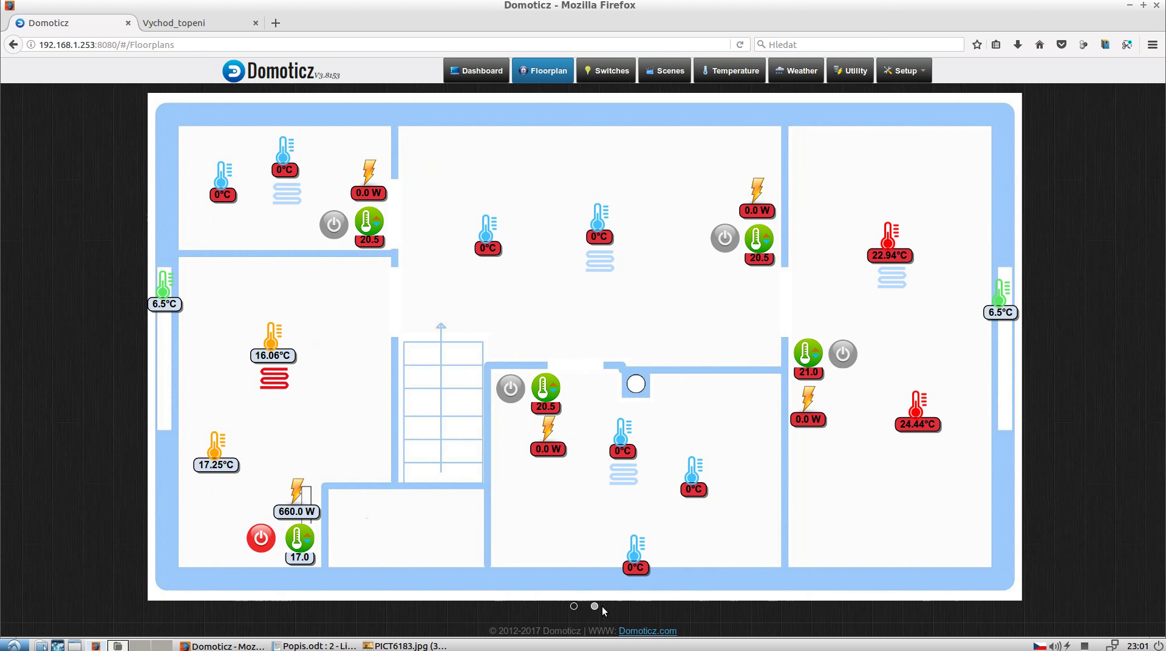